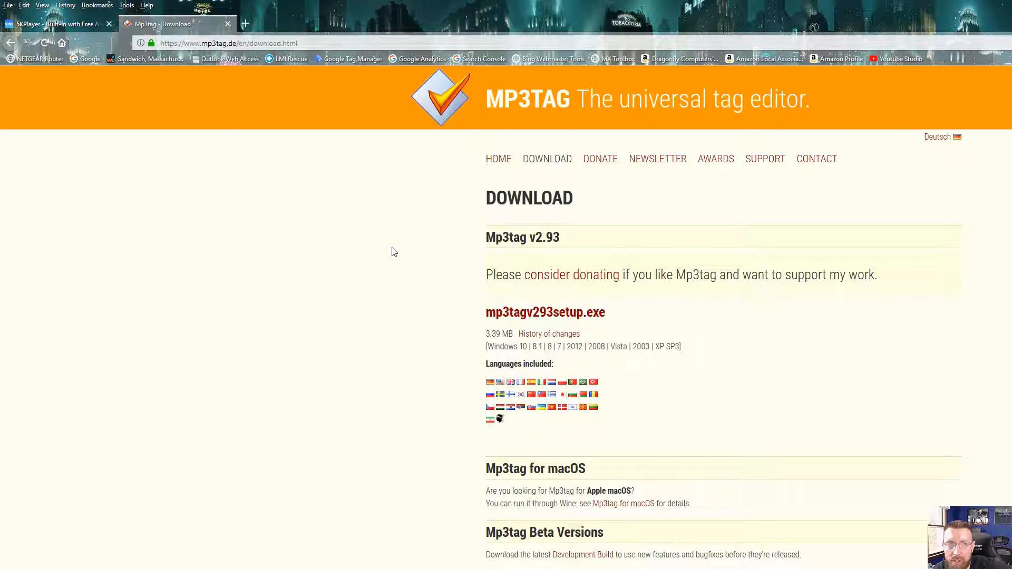
{"action": "left_click", "coordinate": [31, 24]}
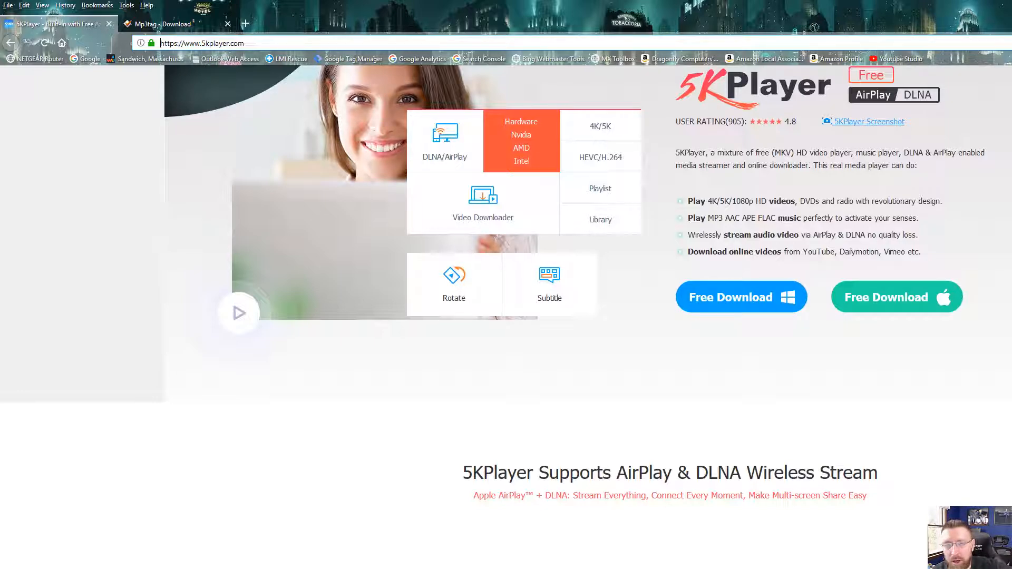
{"action": "key", "text": "super+d"}
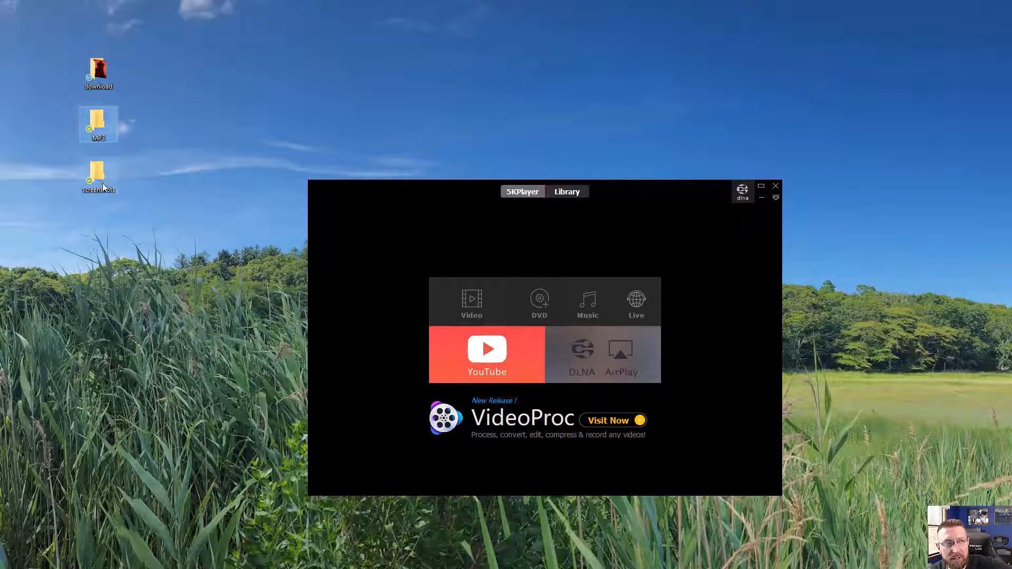
{"action": "left_click", "coordinate": [104, 67]}
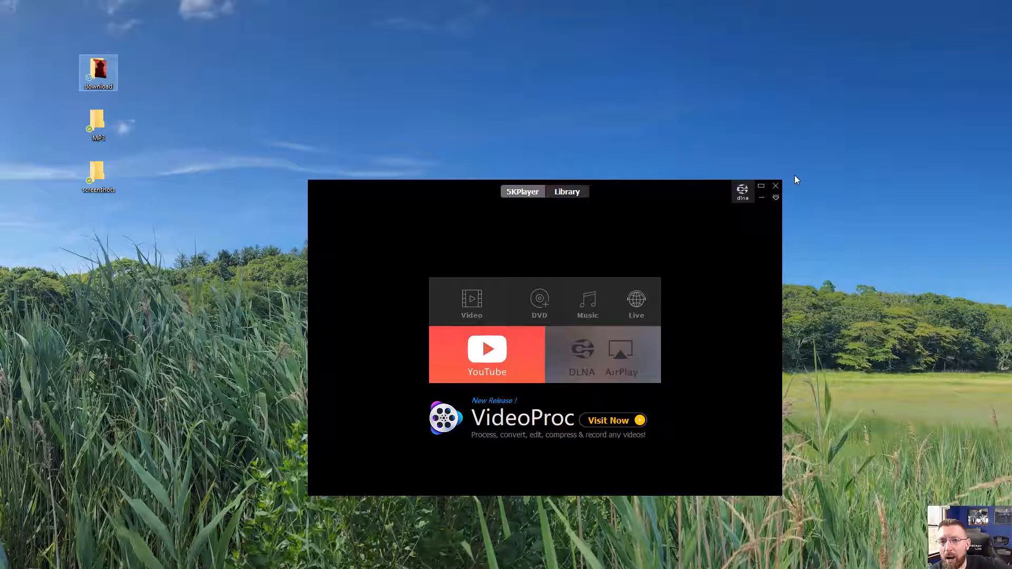
- Set the snapshot folder to the Desktop's screenshots folder in the player settings, review the other settings, and close them
{"action": "left_click", "coordinate": [776, 199]}
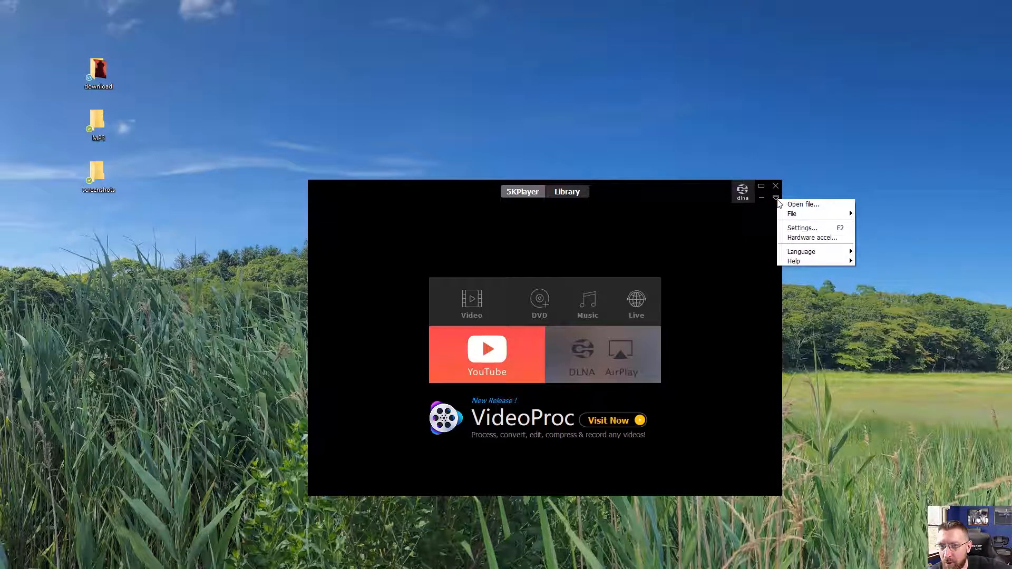
{"action": "left_click", "coordinate": [799, 229]}
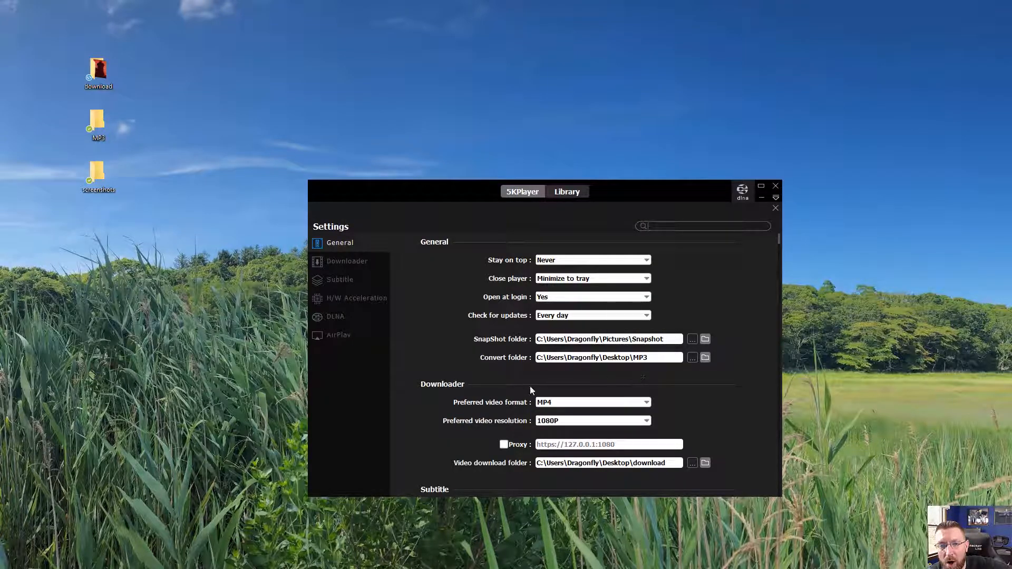
{"action": "left_click", "coordinate": [692, 340]}
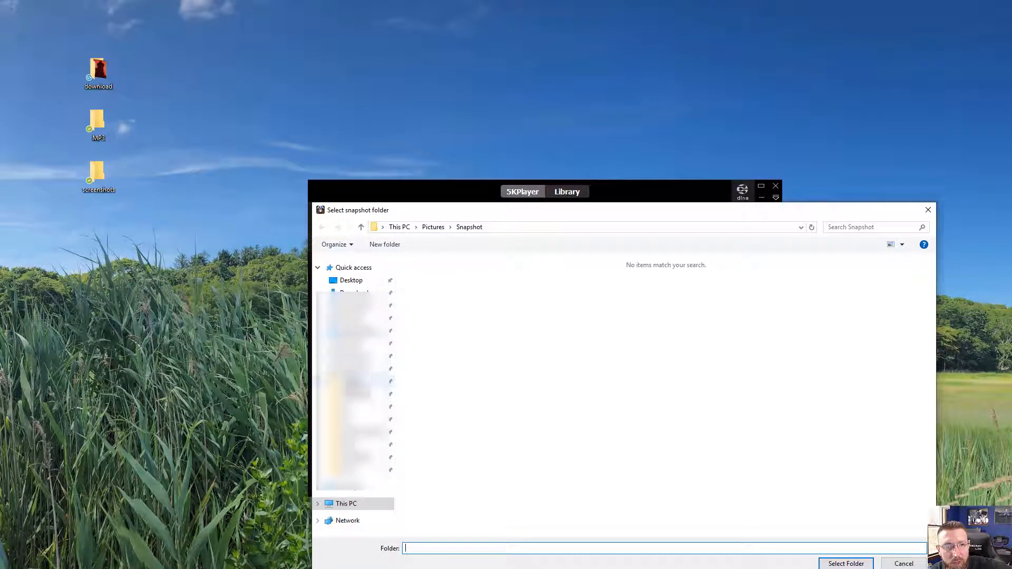
{"action": "left_click", "coordinate": [350, 281]}
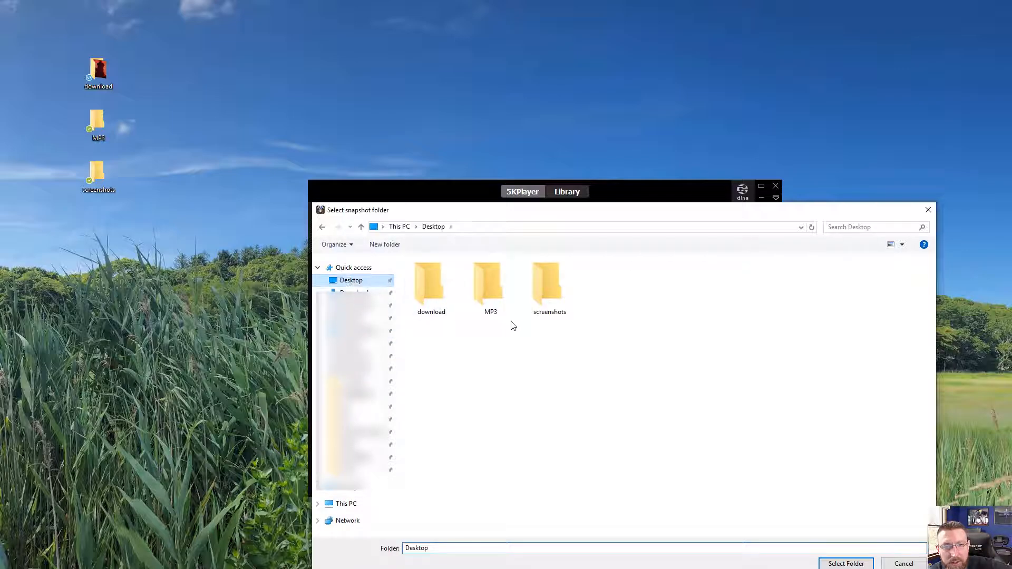
{"action": "double_click", "coordinate": [549, 284]}
{"action": "left_click", "coordinate": [846, 564]}
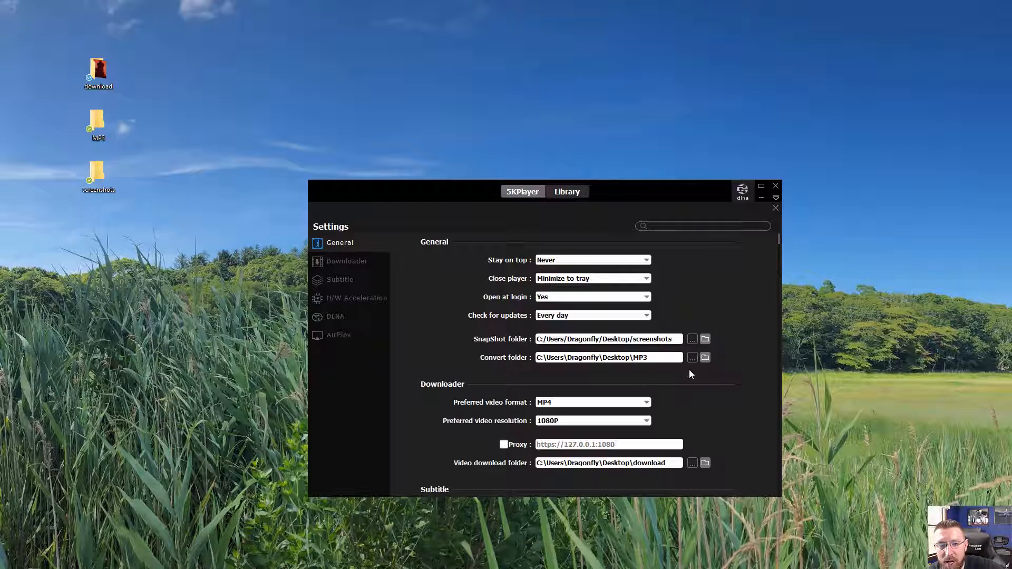
{"action": "scroll", "coordinate": [688, 369], "scroll_direction": "down", "scroll_amount": 3}
{"action": "scroll", "coordinate": [720, 385], "scroll_direction": "down", "scroll_amount": 7}
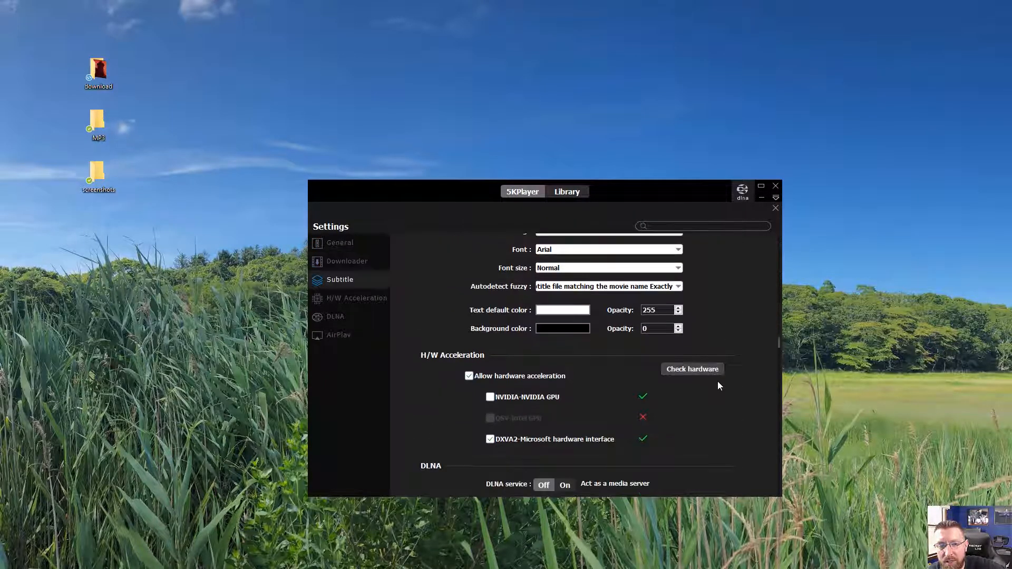
{"action": "scroll", "coordinate": [724, 390], "scroll_direction": "down", "scroll_amount": 2}
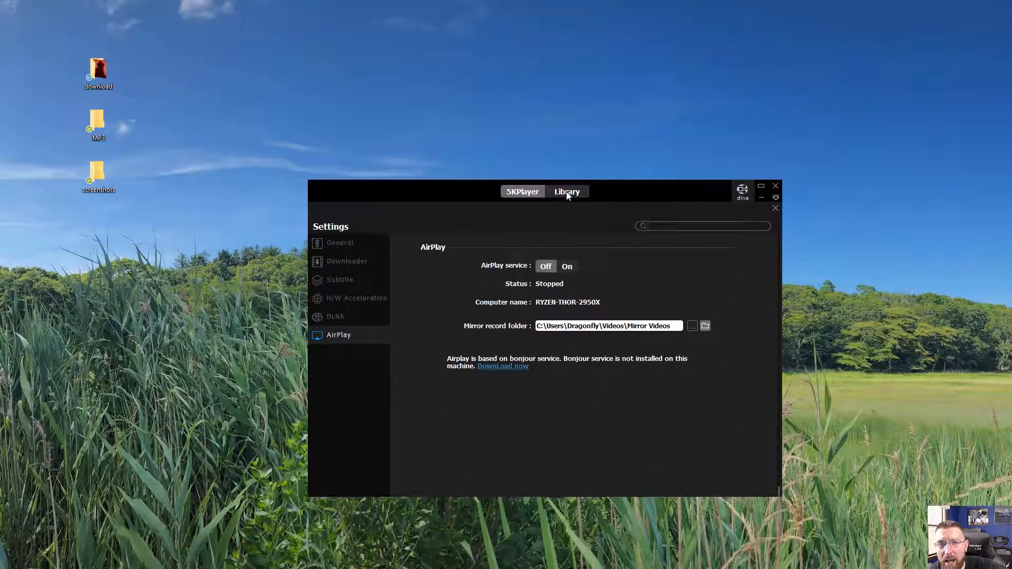
{"action": "left_click", "coordinate": [775, 208]}
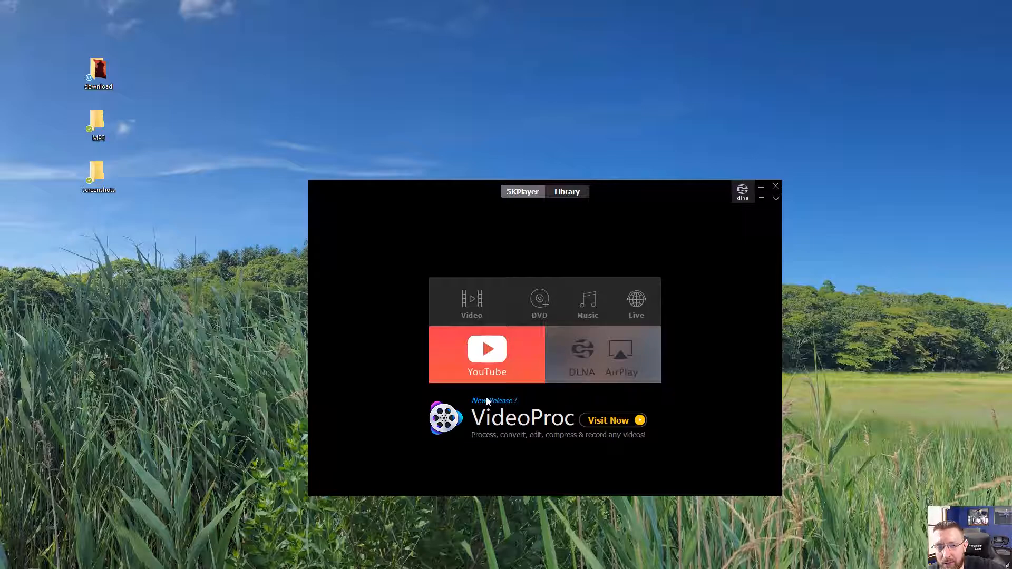
- Open the YouTube downloader, remove the three previously analyzed videos, and clear the URL field
{"action": "left_click", "coordinate": [498, 360]}
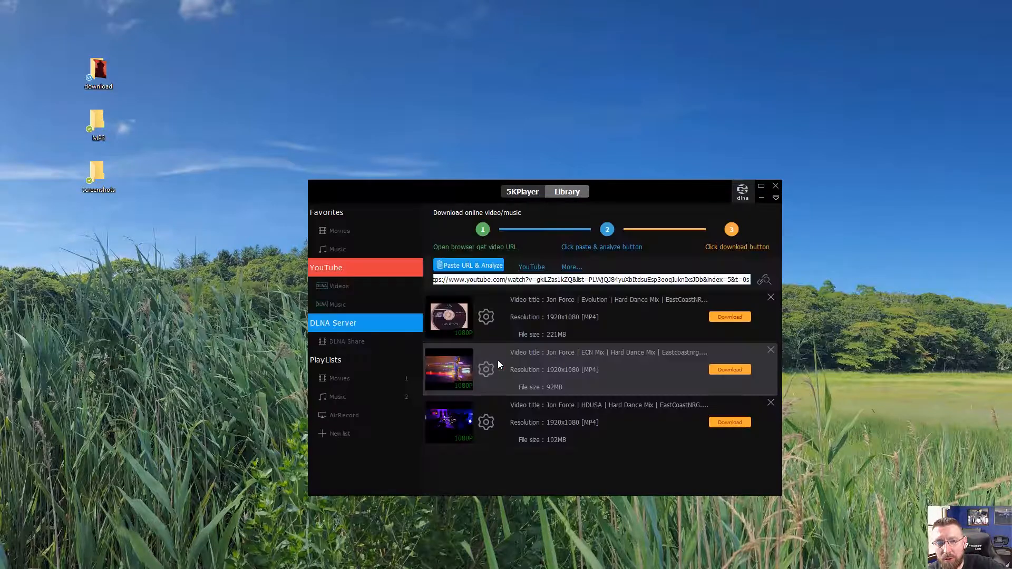
{"action": "left_click", "coordinate": [771, 298]}
{"action": "left_click", "coordinate": [771, 297]}
{"action": "left_click", "coordinate": [770, 298]}
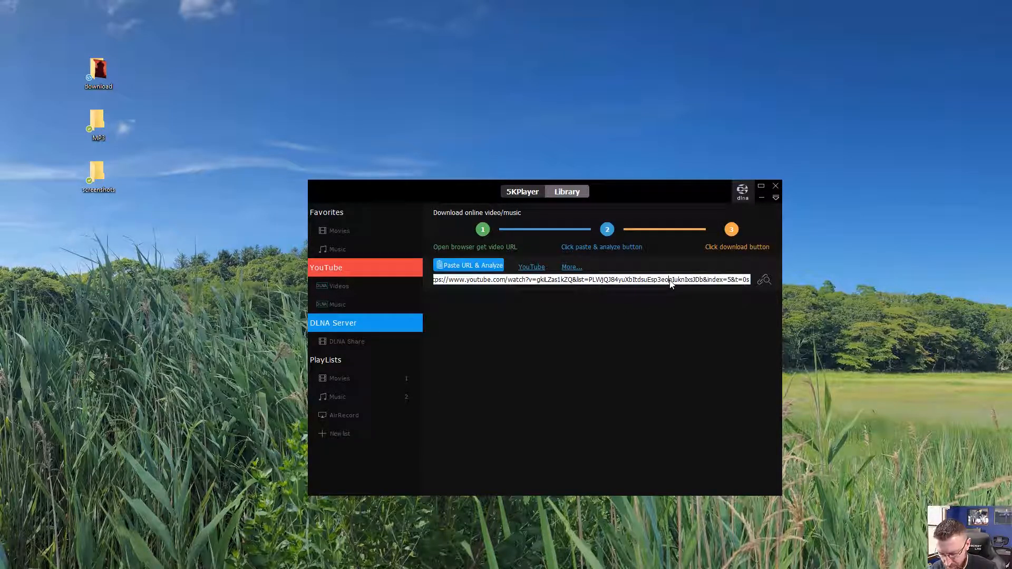
{"action": "key", "text": "ctrl+a"}
{"action": "key", "text": "BackSpace"}
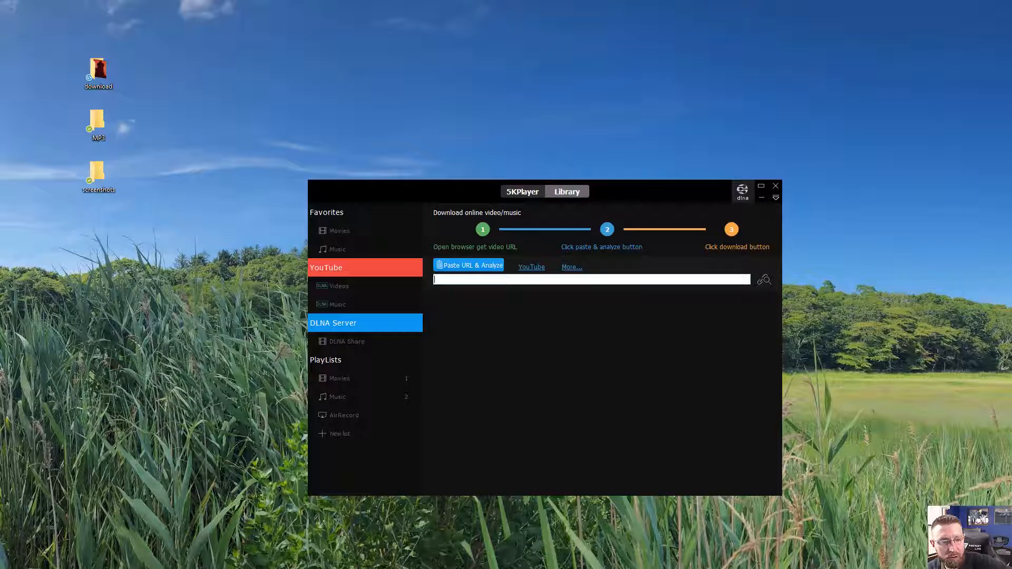
- Copy the Walking the Line video's URL from the browser and paste it into the downloader for analysis
{"action": "left_click", "coordinate": [289, 568]}
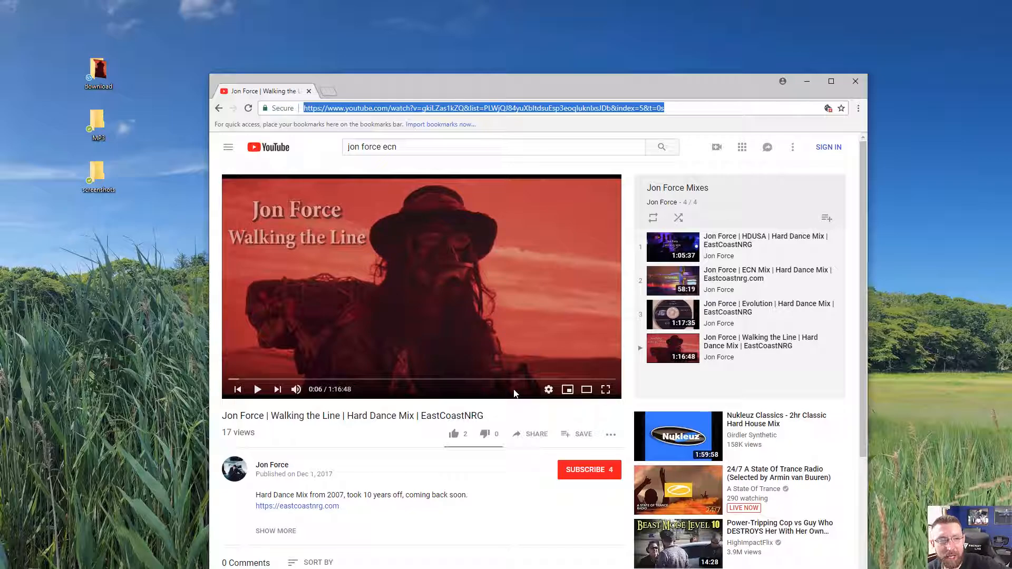
{"action": "right_click", "coordinate": [457, 113]}
{"action": "left_click", "coordinate": [503, 145]}
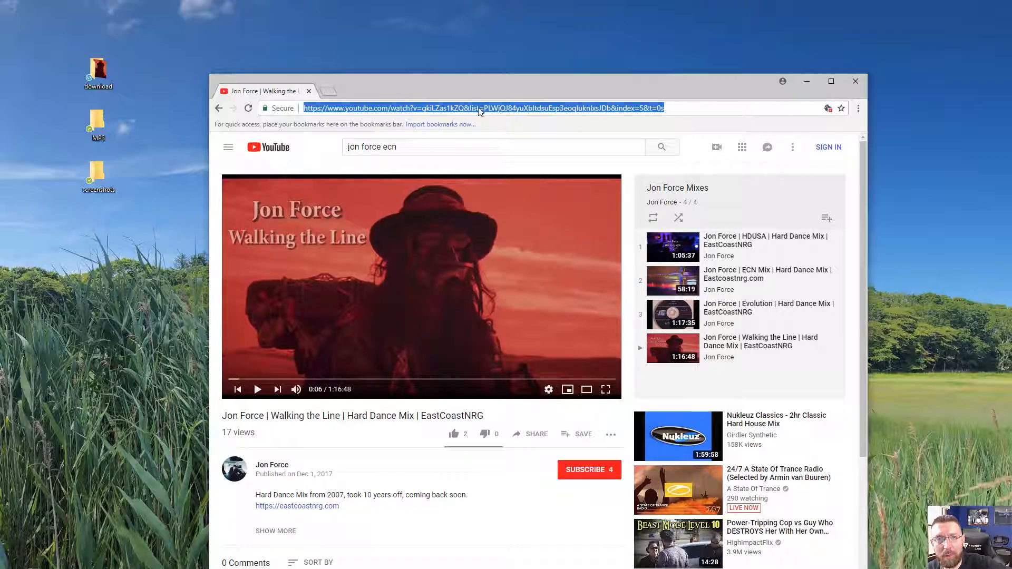
{"action": "left_click", "coordinate": [807, 81]}
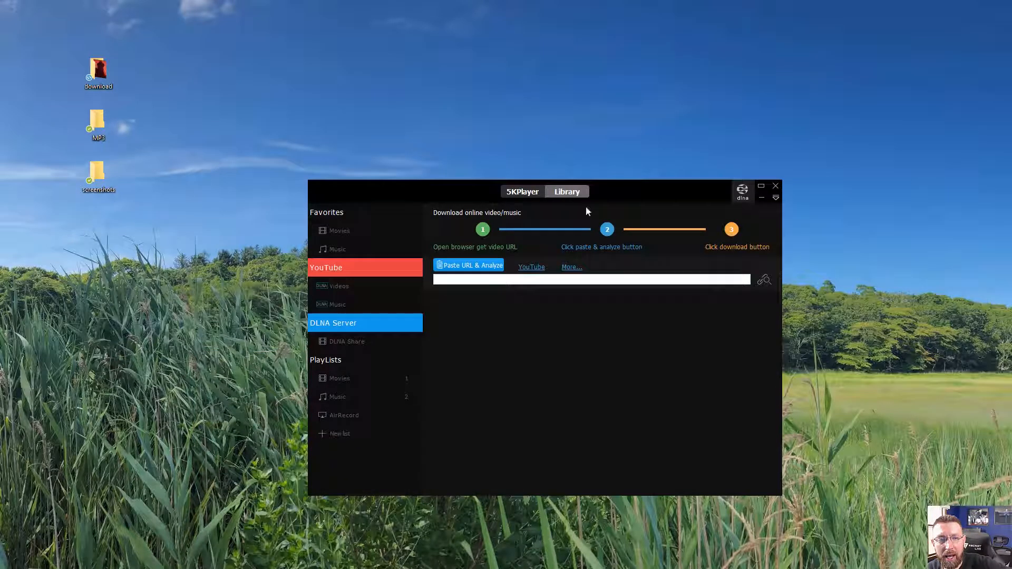
{"action": "left_click", "coordinate": [460, 266]}
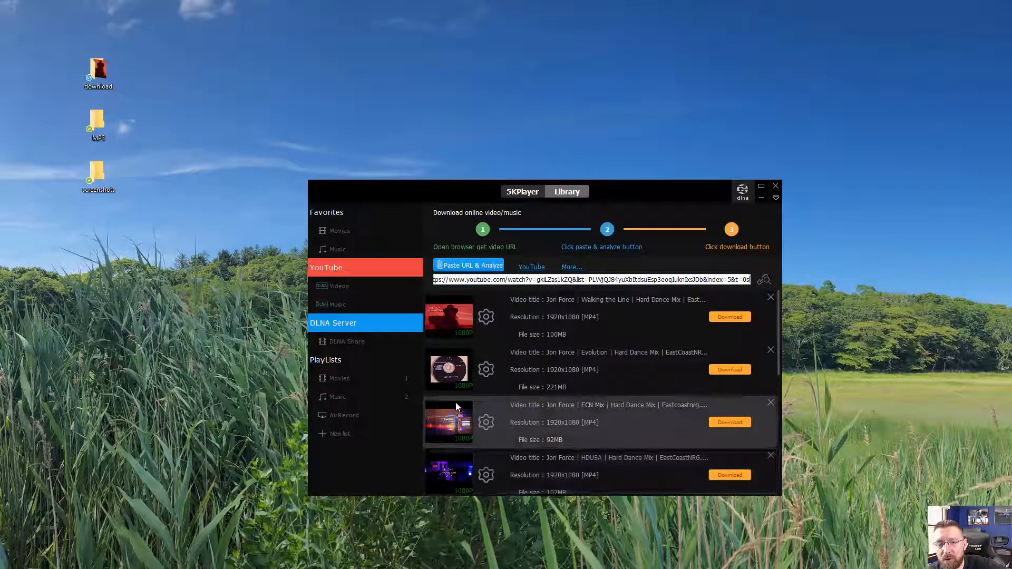
- Download the Walking the Line video at 1920x1080 MP4 and open the YouTube videos library
{"action": "left_click", "coordinate": [734, 319]}
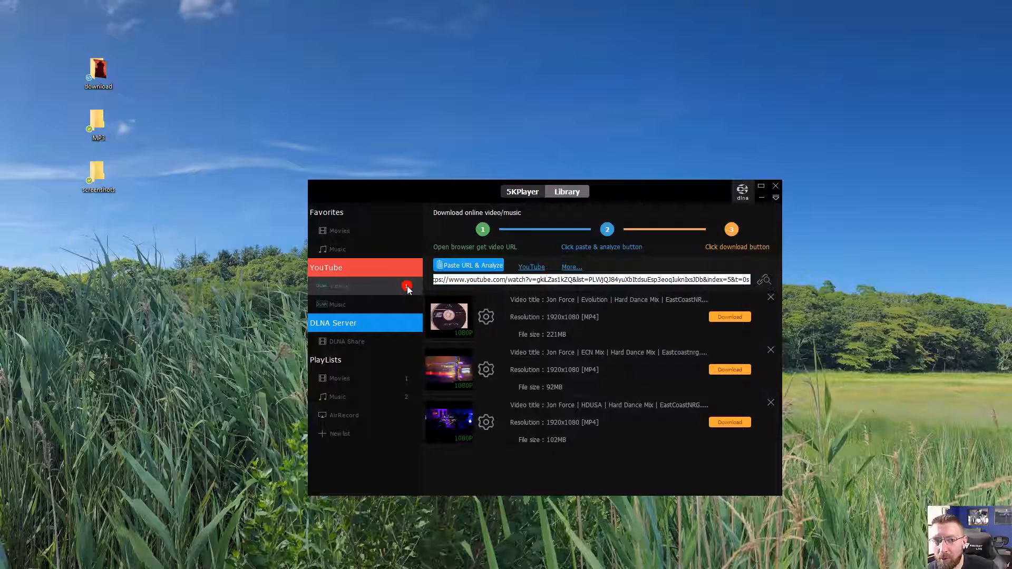
{"action": "left_click", "coordinate": [335, 288]}
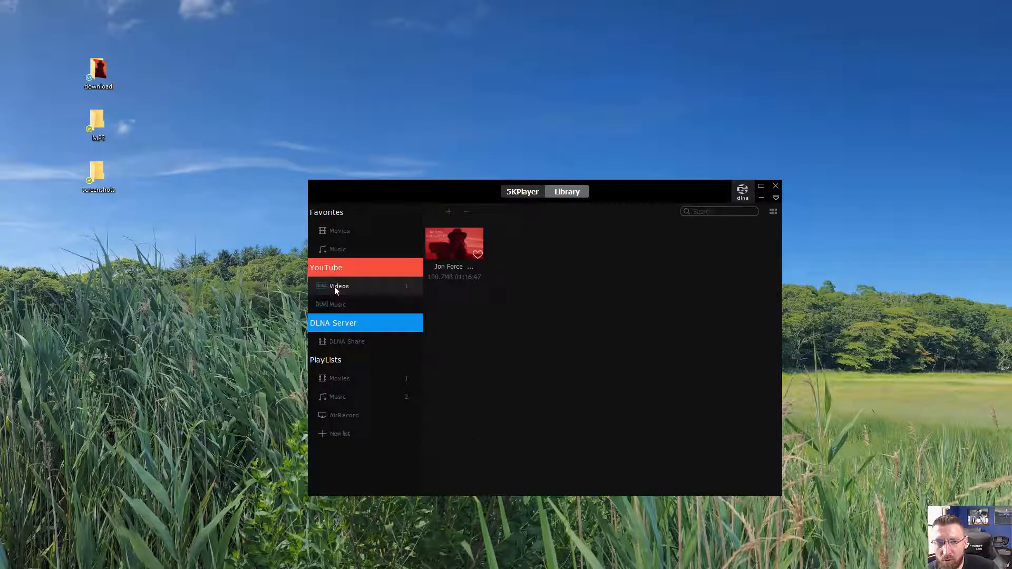
- Select the downloaded Walking the Line video and convert it to MP3
{"action": "left_click", "coordinate": [448, 241]}
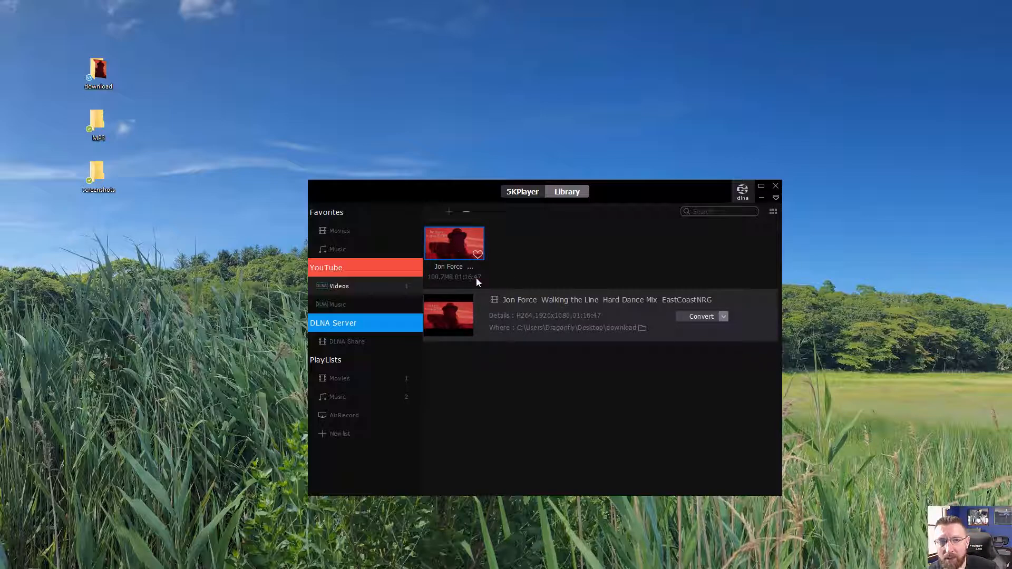
{"action": "left_click", "coordinate": [725, 319]}
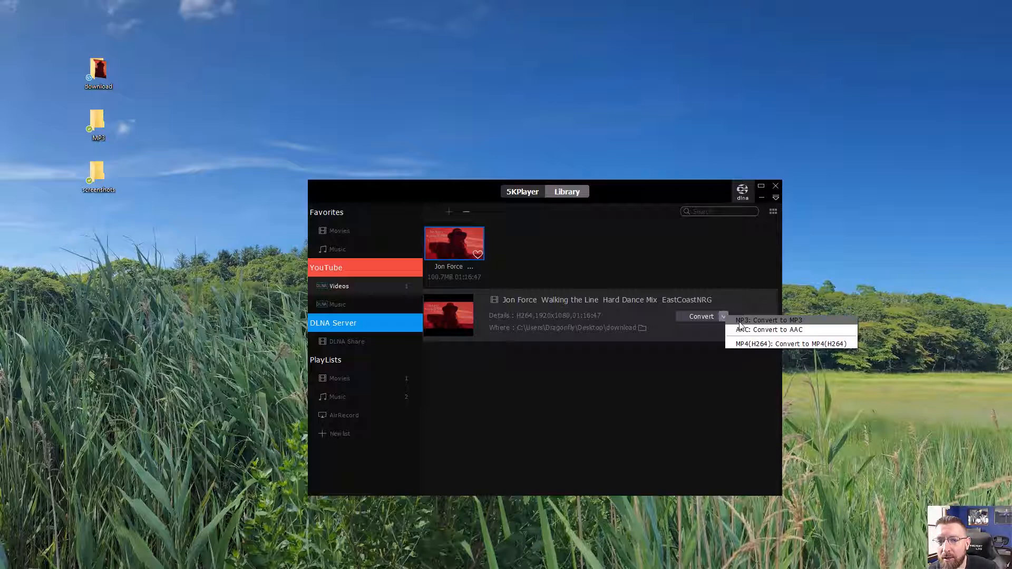
{"action": "left_click", "coordinate": [740, 322]}
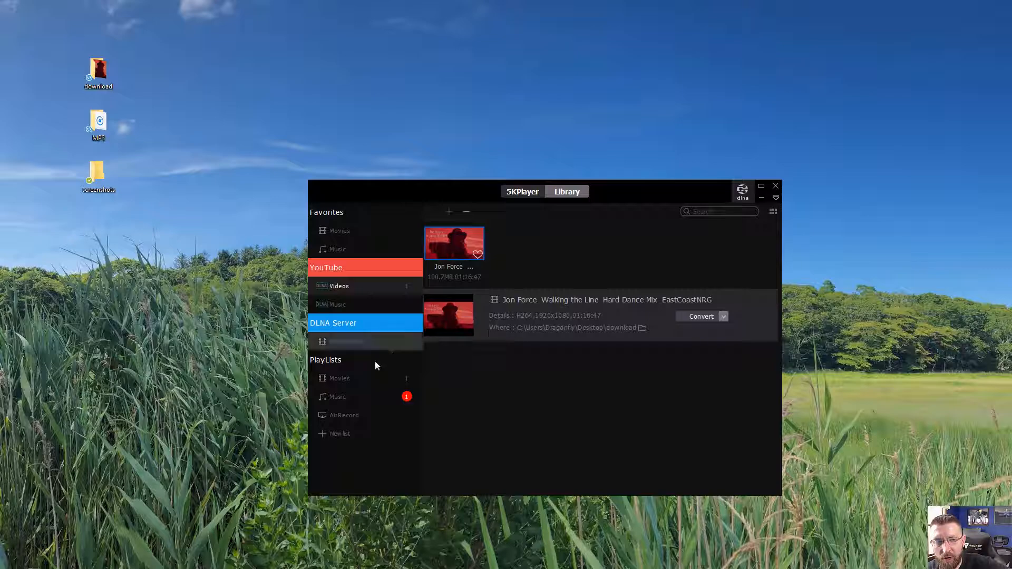
- Check the Music playlist and the Desktop download folder for the new files
{"action": "left_click", "coordinate": [337, 398]}
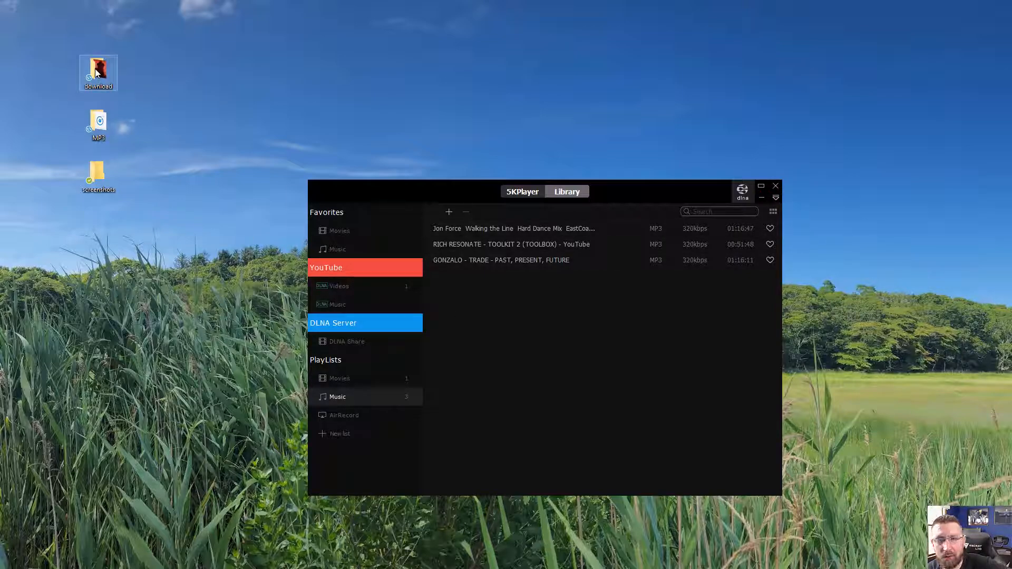
{"action": "left_click", "coordinate": [761, 198]}
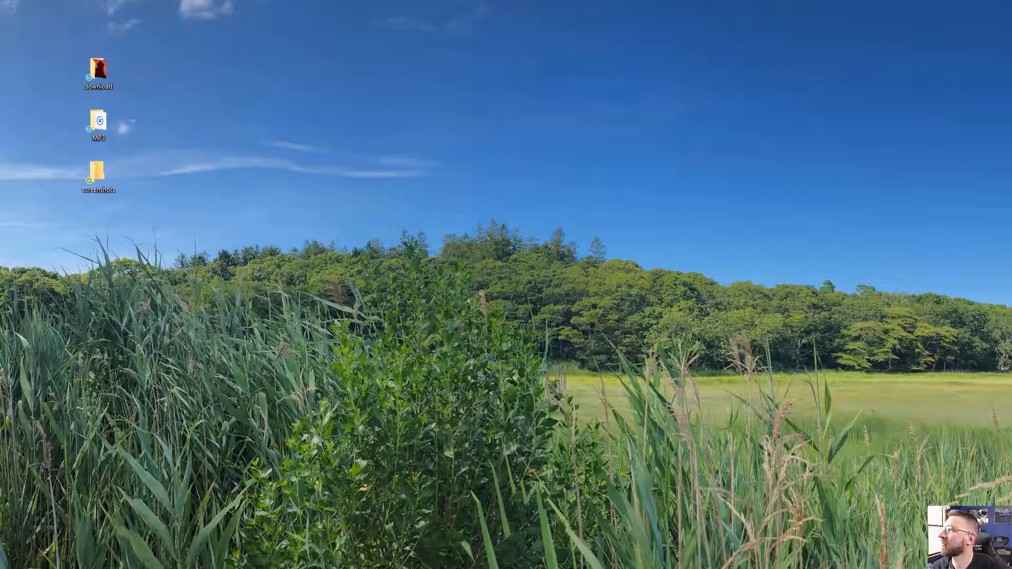
{"action": "left_click_drag", "start_coordinate": [1011, 163], "coordinate": [505, 112]}
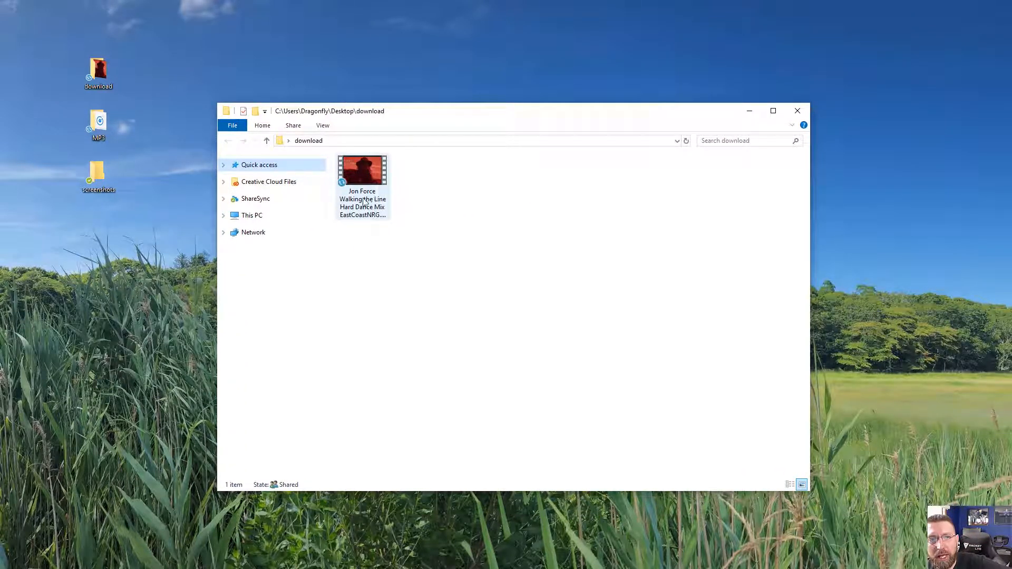
{"action": "mouse_move", "coordinate": [375, 188]}
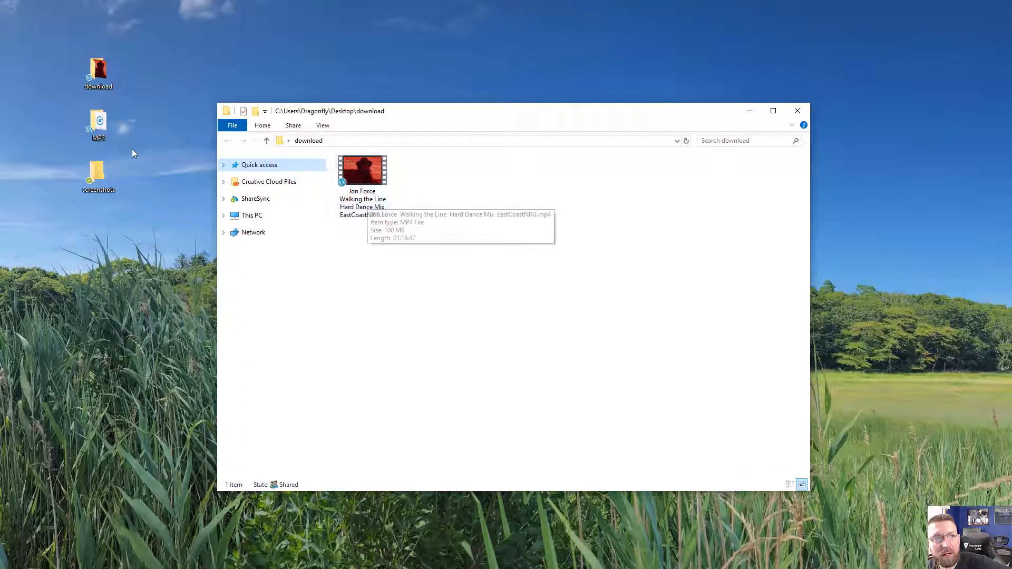
- Open the MP3 folder, widen the Name column to read the converted file, and close both folders
{"action": "double_click", "coordinate": [101, 123]}
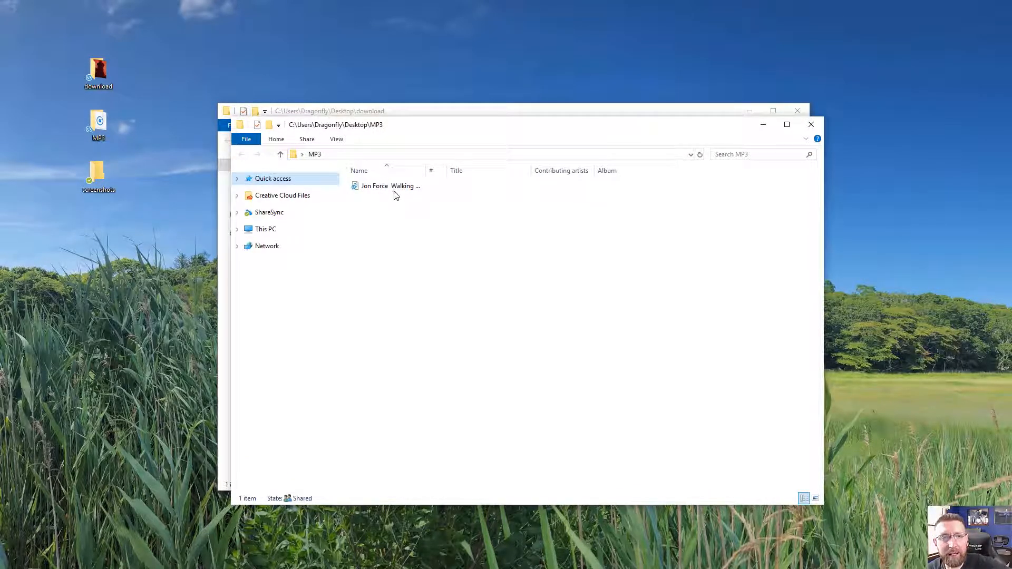
{"action": "left_click_drag", "start_coordinate": [426, 170], "coordinate": [463, 169]}
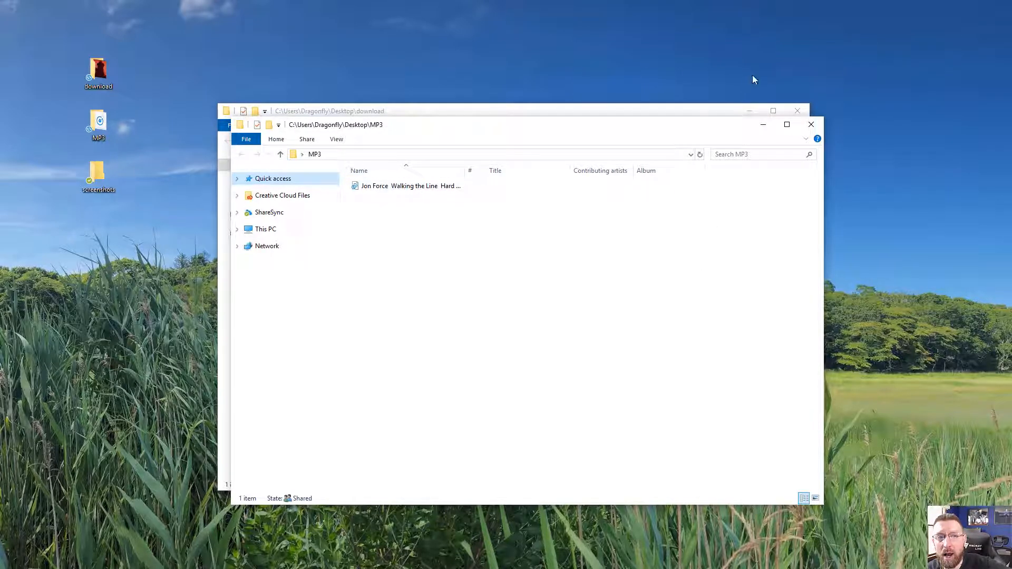
{"action": "left_click_drag", "start_coordinate": [465, 173], "coordinate": [564, 169]}
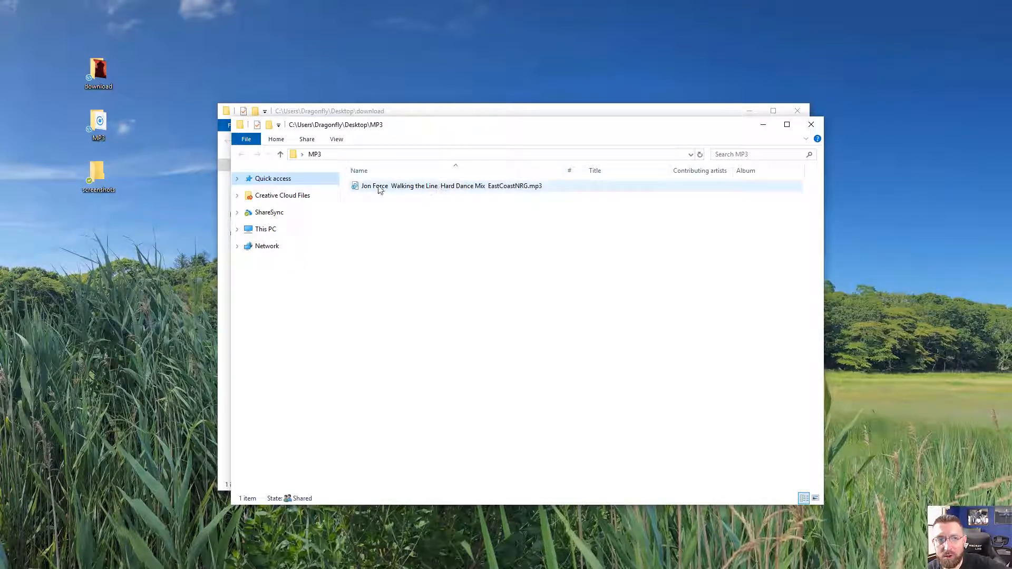
{"action": "left_click", "coordinate": [815, 128]}
{"action": "left_click", "coordinate": [797, 112]}
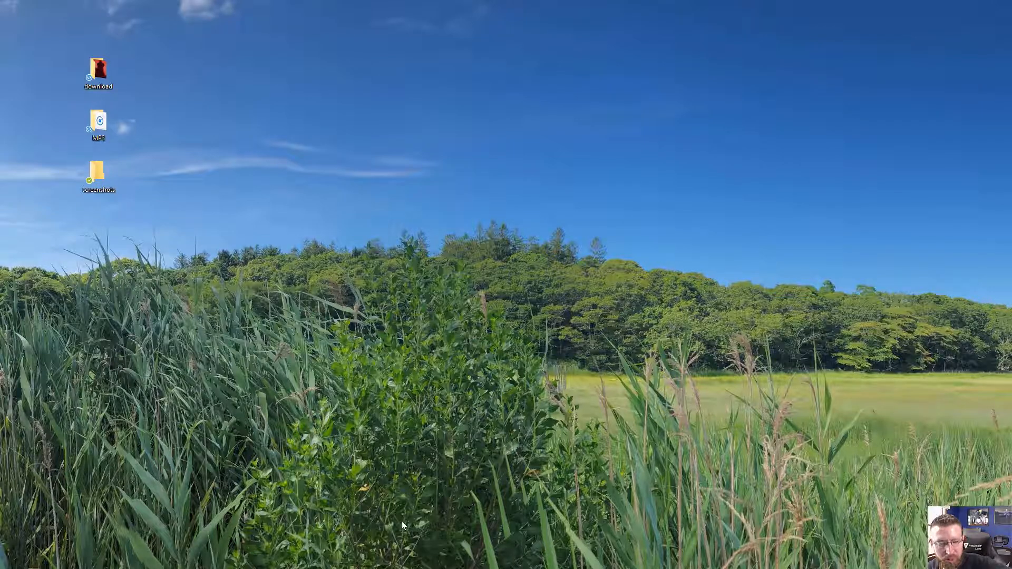
- Play the downloaded Walking the Line video from the YouTube videos library and take a snapshot
{"action": "left_click", "coordinate": [306, 568]}
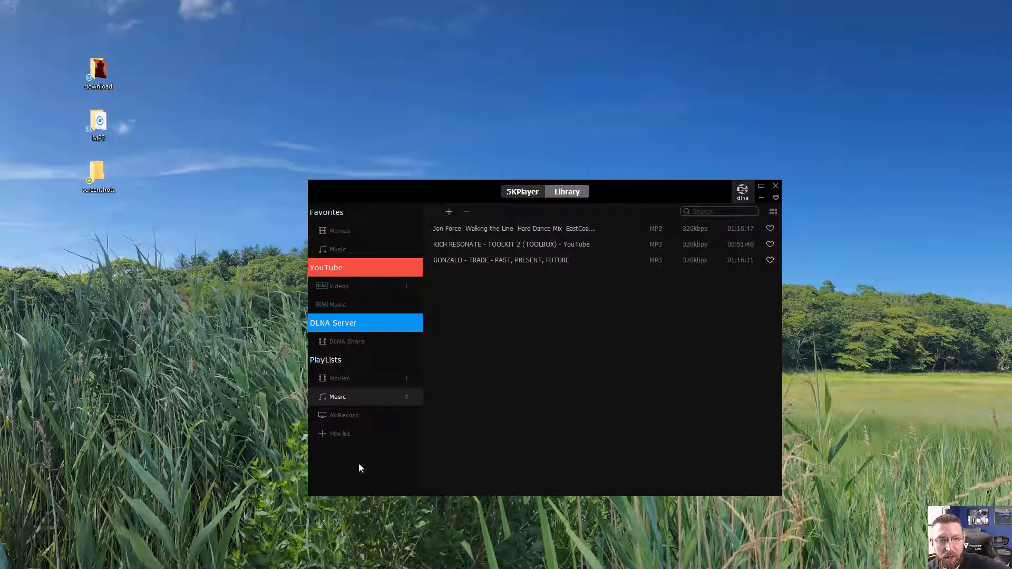
{"action": "left_click", "coordinate": [331, 285]}
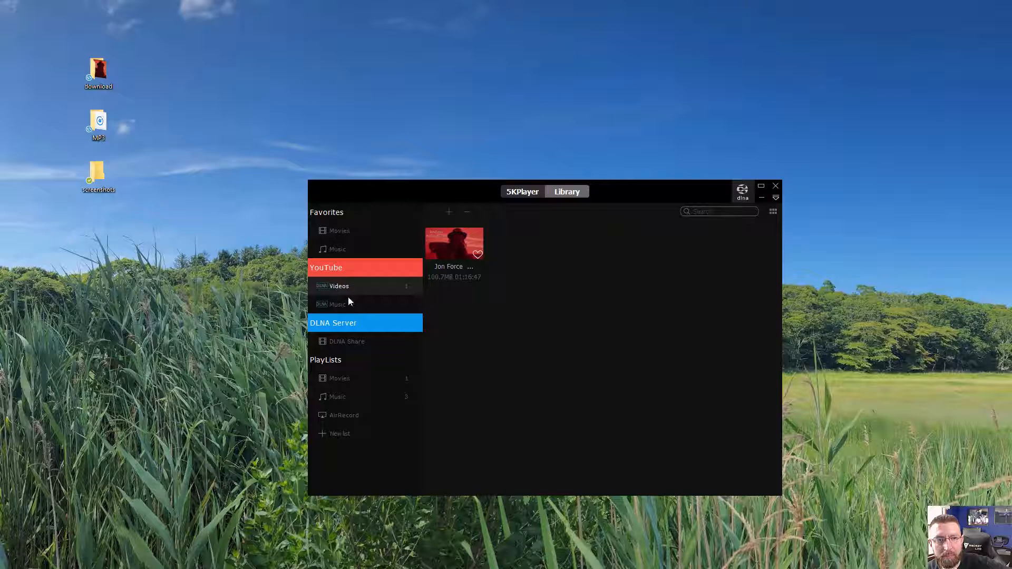
{"action": "double_click", "coordinate": [449, 246]}
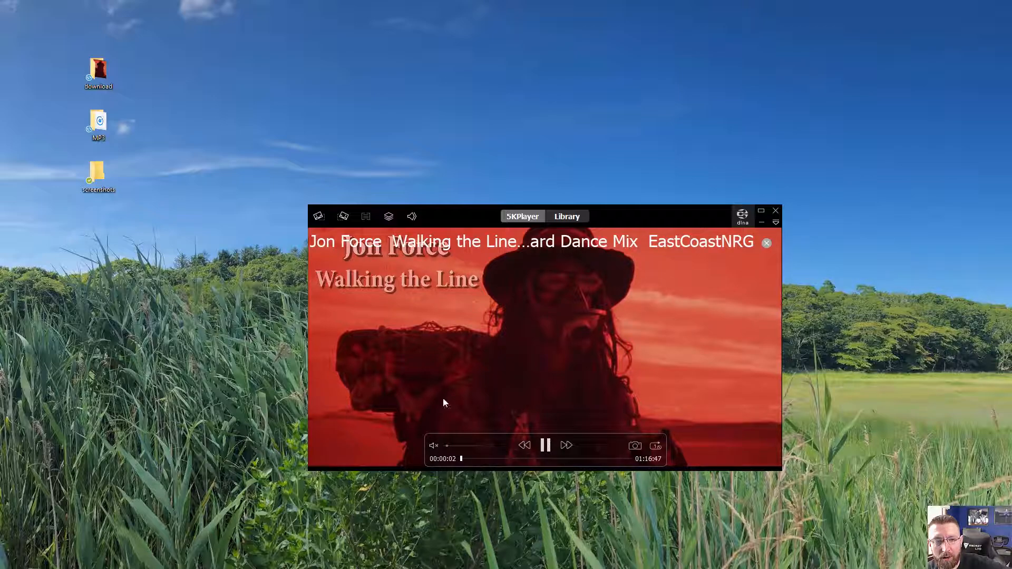
{"action": "left_click", "coordinate": [634, 446]}
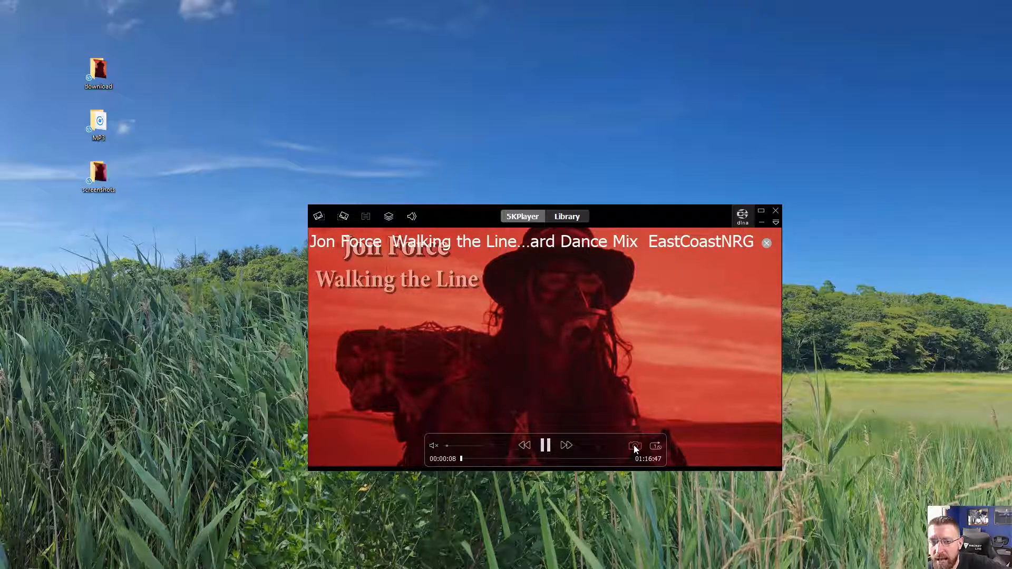
- Open the screenshots folder on the desktop to check the saved snapshot, then close the player window
{"action": "double_click", "coordinate": [97, 175]}
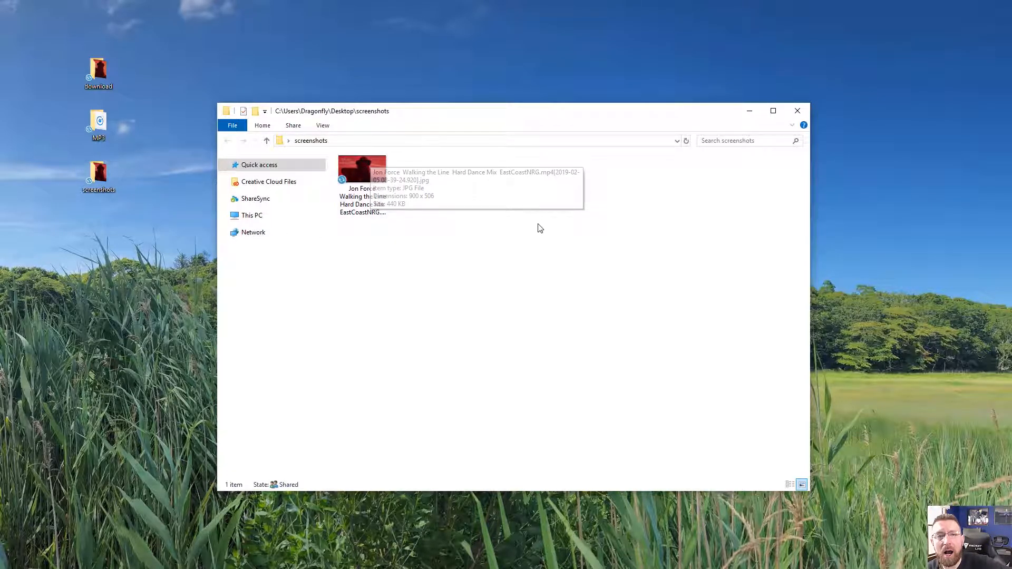
{"action": "left_click", "coordinate": [750, 112]}
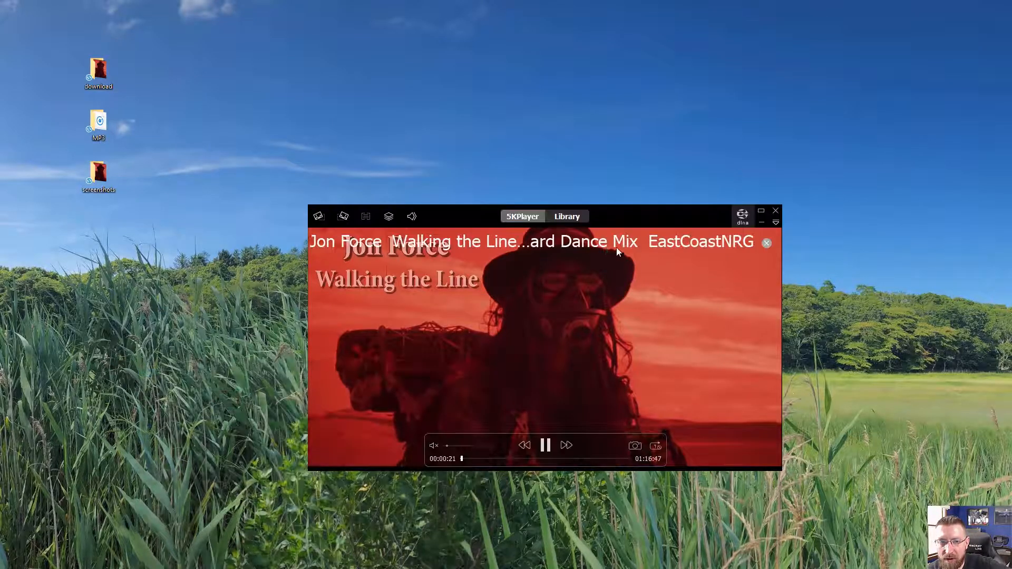
{"action": "left_click", "coordinate": [776, 211]}
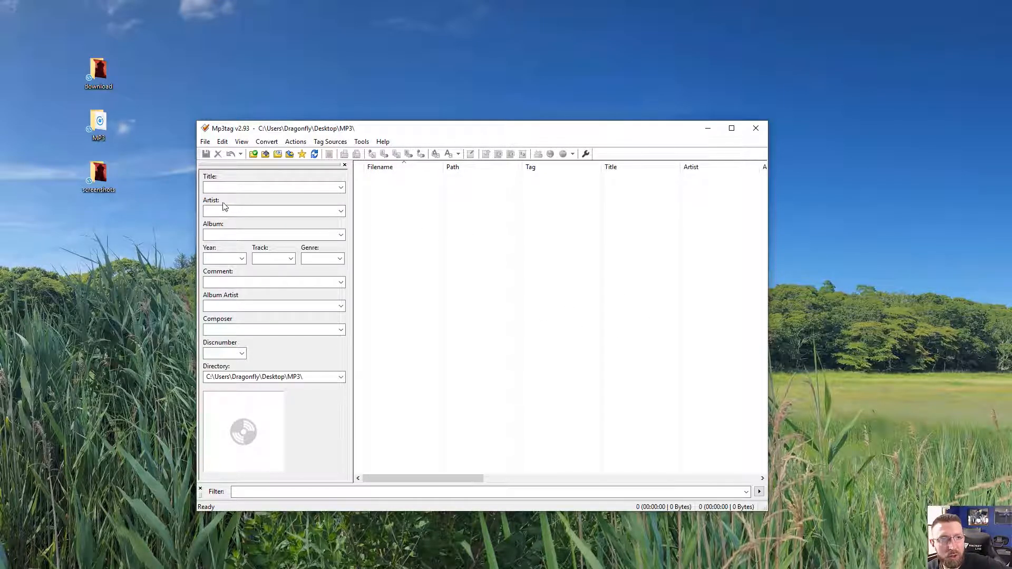
- In Mp3tag, change the working directory to the MP3 folder on the Desktop
{"action": "left_click", "coordinate": [254, 155]}
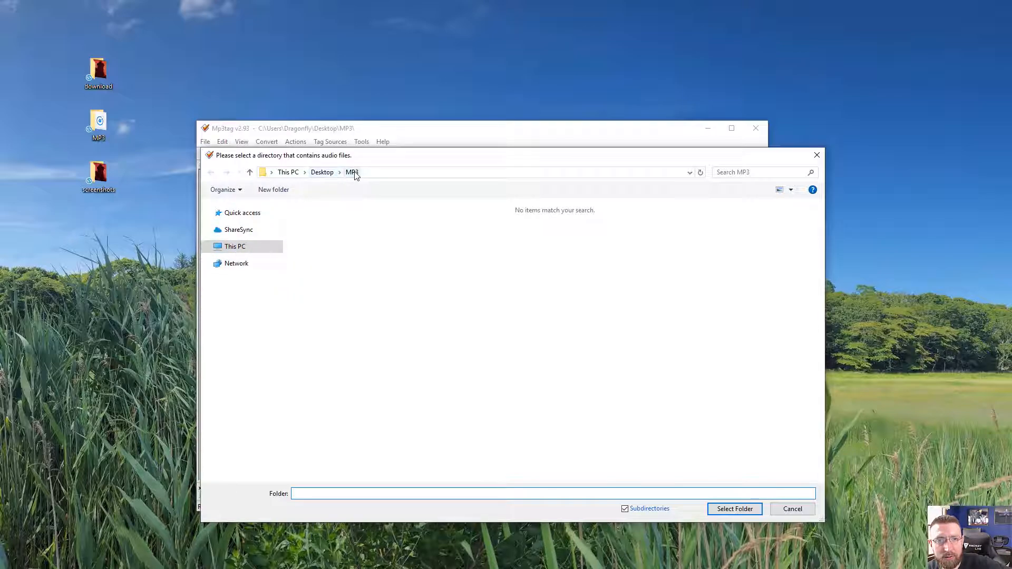
{"action": "left_click", "coordinate": [322, 173]}
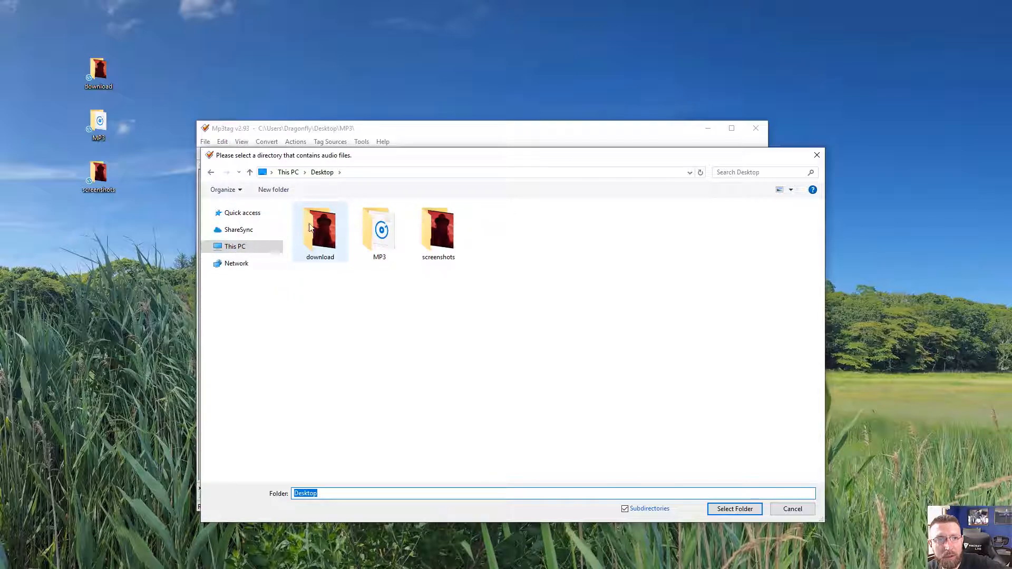
{"action": "double_click", "coordinate": [373, 238]}
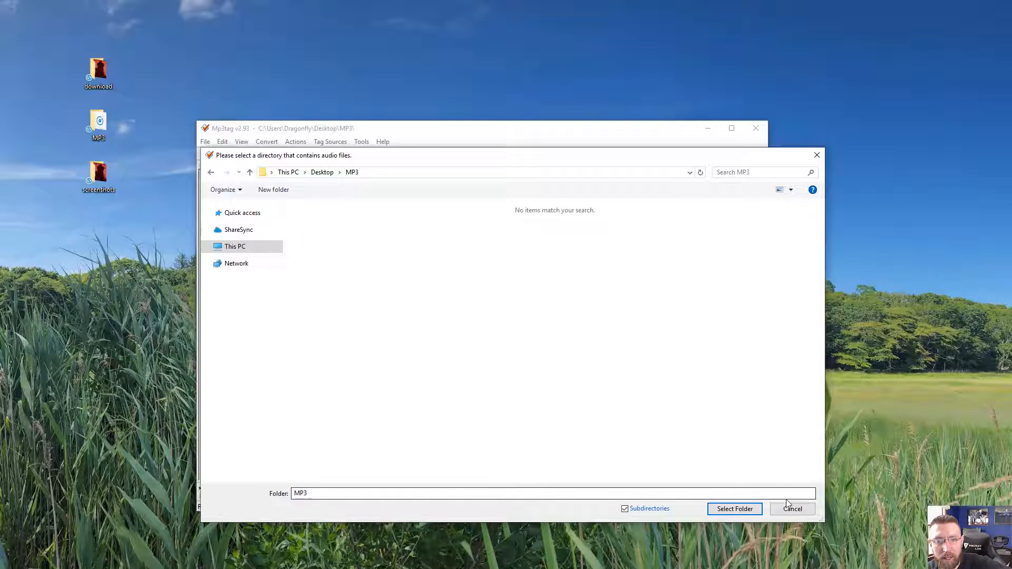
{"action": "left_click", "coordinate": [747, 512]}
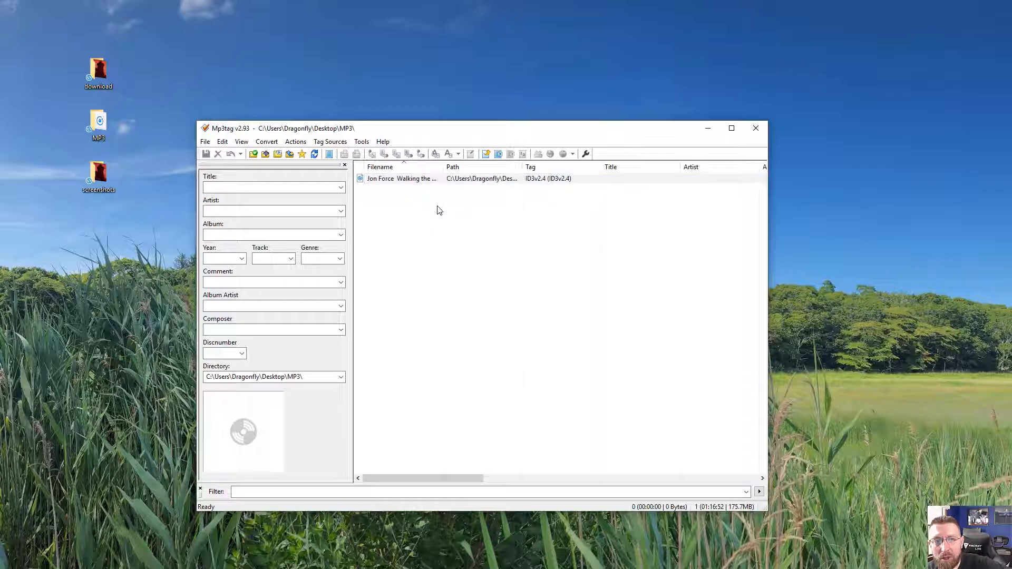
- Select the converted Jon Force MP3 file and set its Title tag to Walking the Line
{"action": "mouse_move", "coordinate": [445, 167]}
{"action": "left_mouse_down"}
{"action": "mouse_move", "coordinate": [527, 165]}
{"action": "mouse_move", "coordinate": [454, 169]}
{"action": "left_mouse_up"}
{"action": "left_click", "coordinate": [396, 179]}
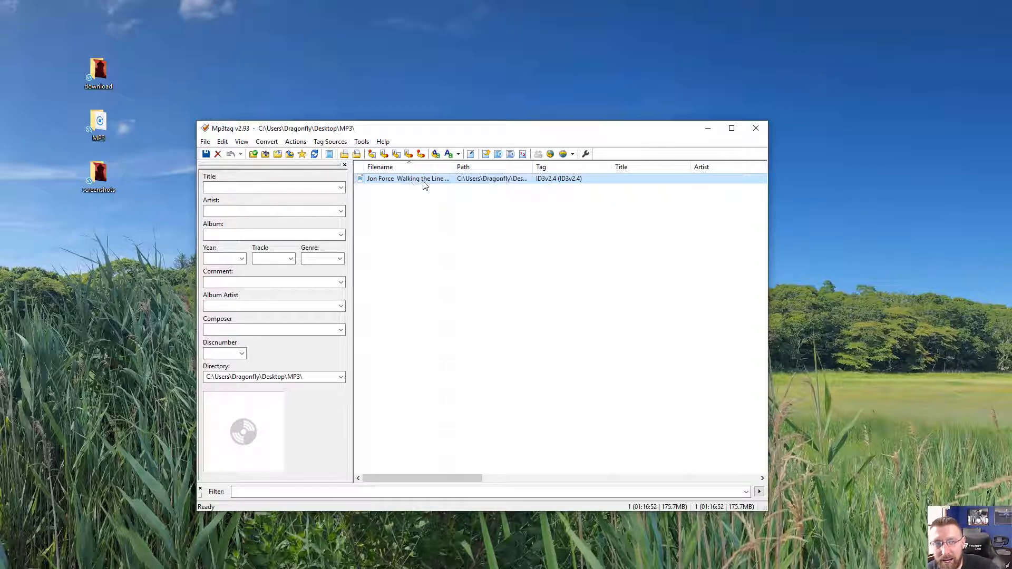
{"action": "left_click", "coordinate": [268, 186]}
{"action": "type", "text": "Walking the Line"}
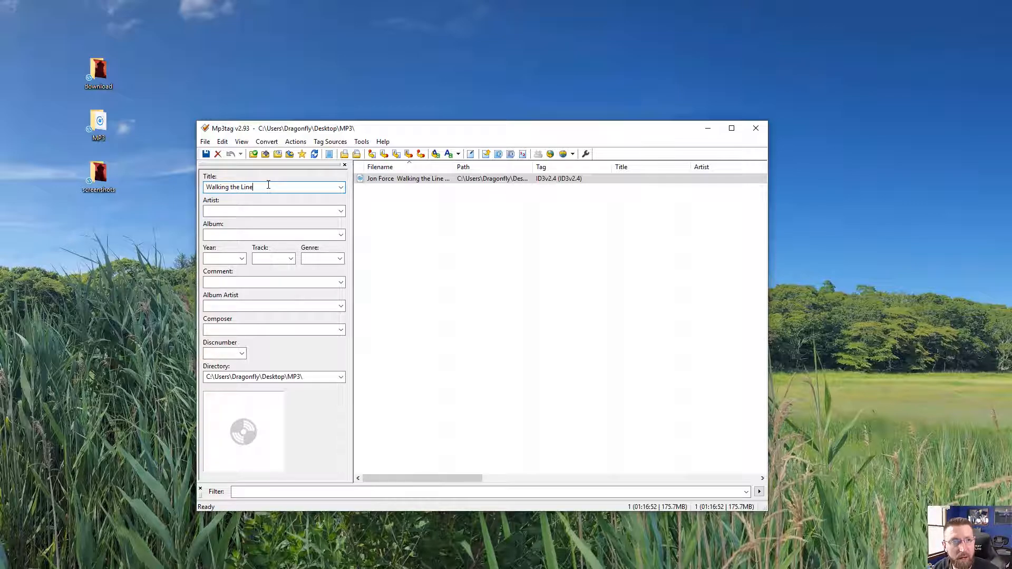
- Set the Artist tag to Jon Force and the Album tag to Walking the Line
{"action": "key", "text": "Tab"}
{"action": "type", "text": "Jon "}
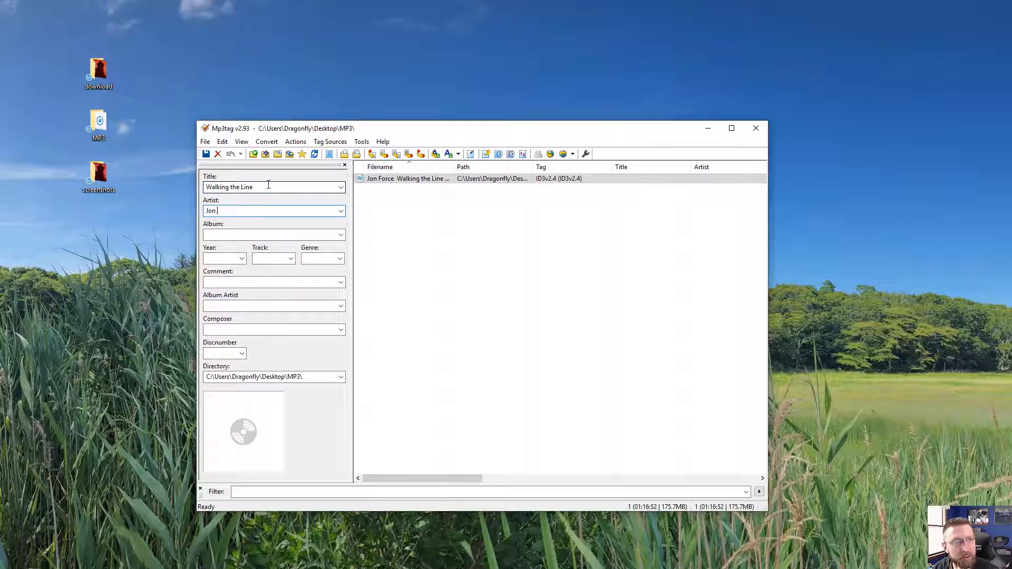
{"action": "type", "text": "ForceW"}
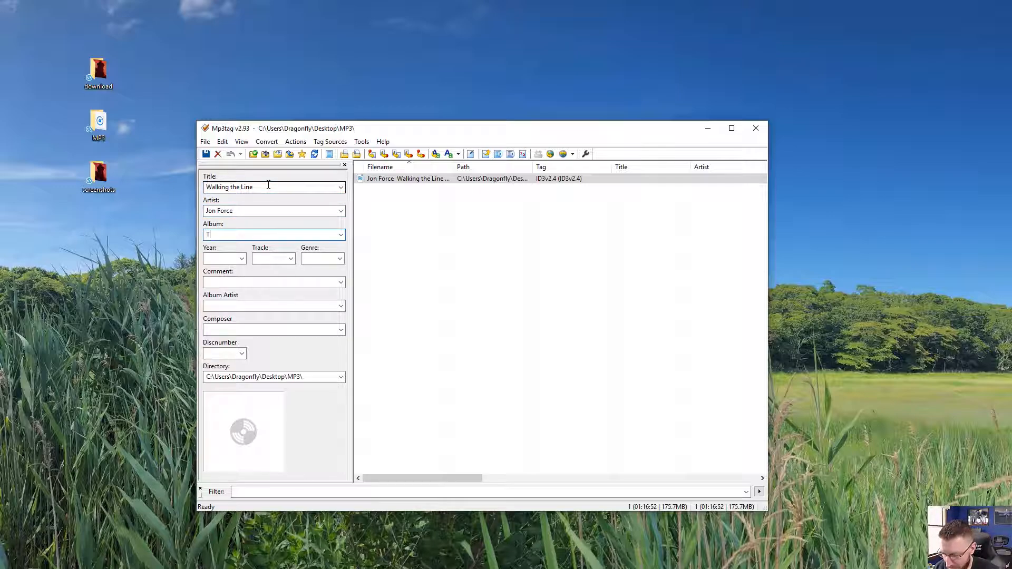
{"action": "type", "text": "alking the Line"}
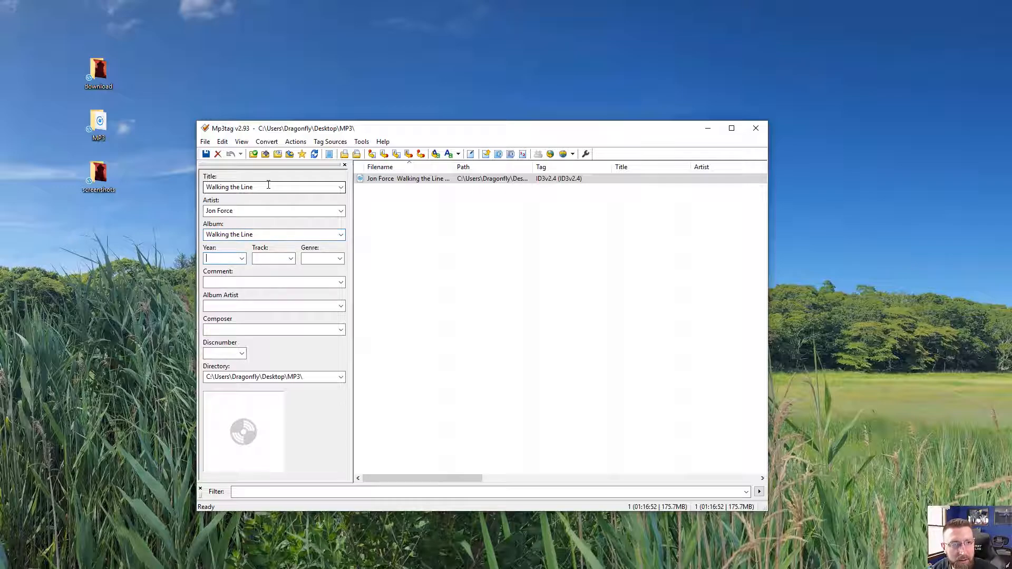
{"action": "type", "text": "2007"}
- Set the Year tag to 2007 and the Genre tag to Hard Dance
{"action": "key", "text": "Tab"}
{"action": "key", "text": "Tab"}
{"action": "type", "text": "H"}
{"action": "type", "text": "ard Dance"}
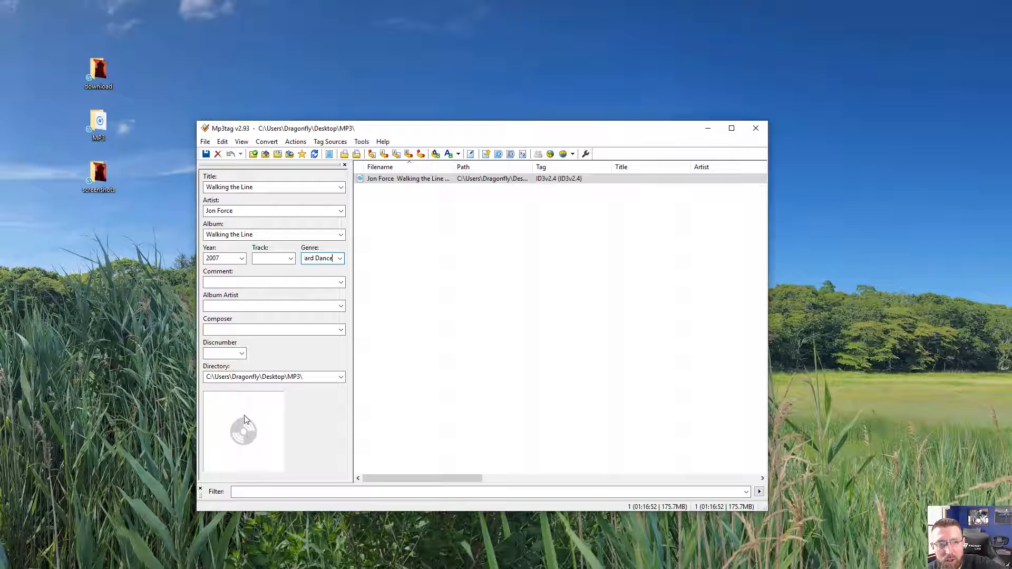
- Add the snapshot from the screenshots folder as the MP3's front cover art, then save the tags
{"action": "double_click", "coordinate": [98, 179]}
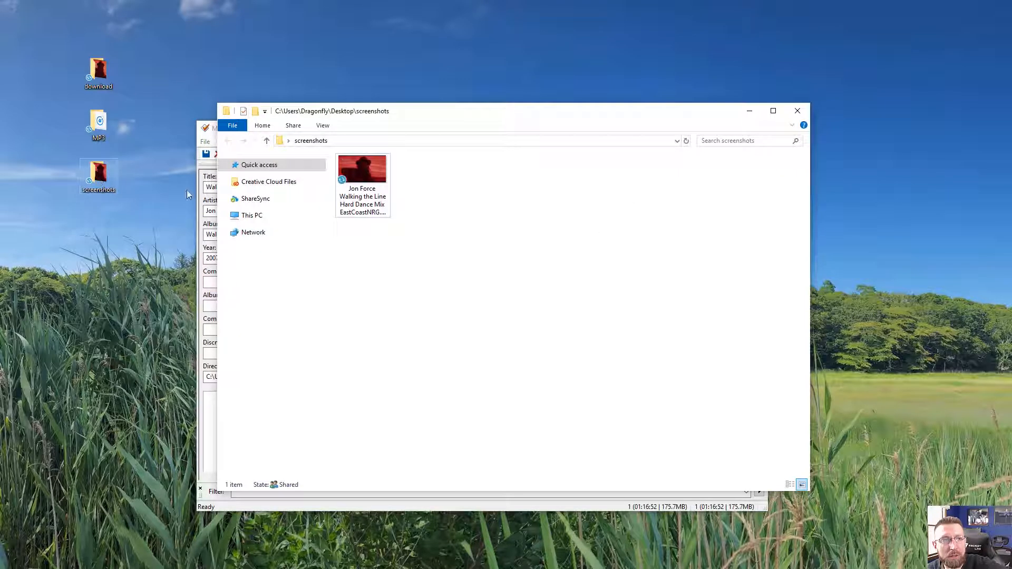
{"action": "left_click_drag", "start_coordinate": [426, 115], "coordinate": [636, 124]}
{"action": "left_click_drag", "start_coordinate": [591, 182], "coordinate": [265, 419]}
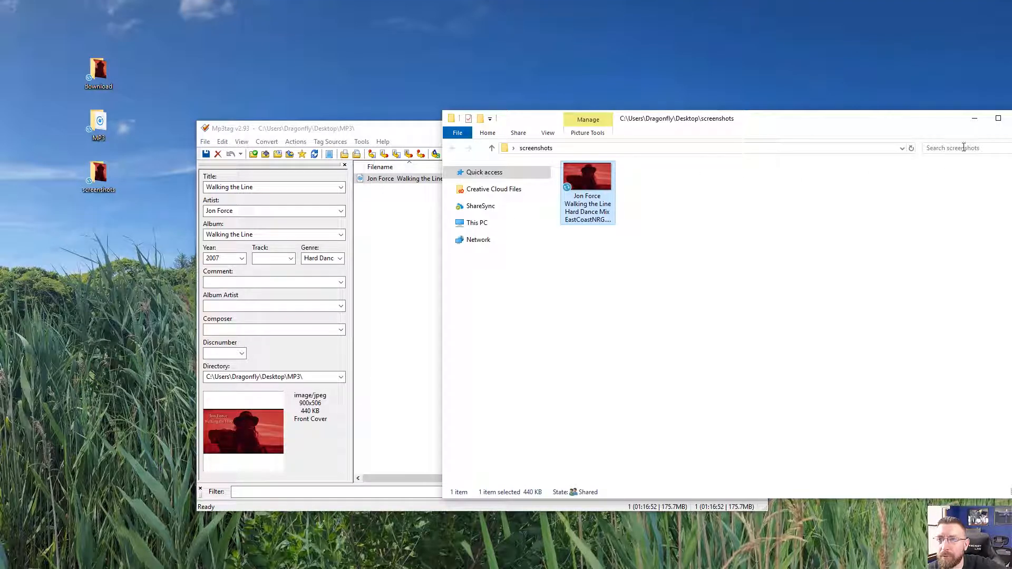
{"action": "left_click", "coordinate": [975, 118]}
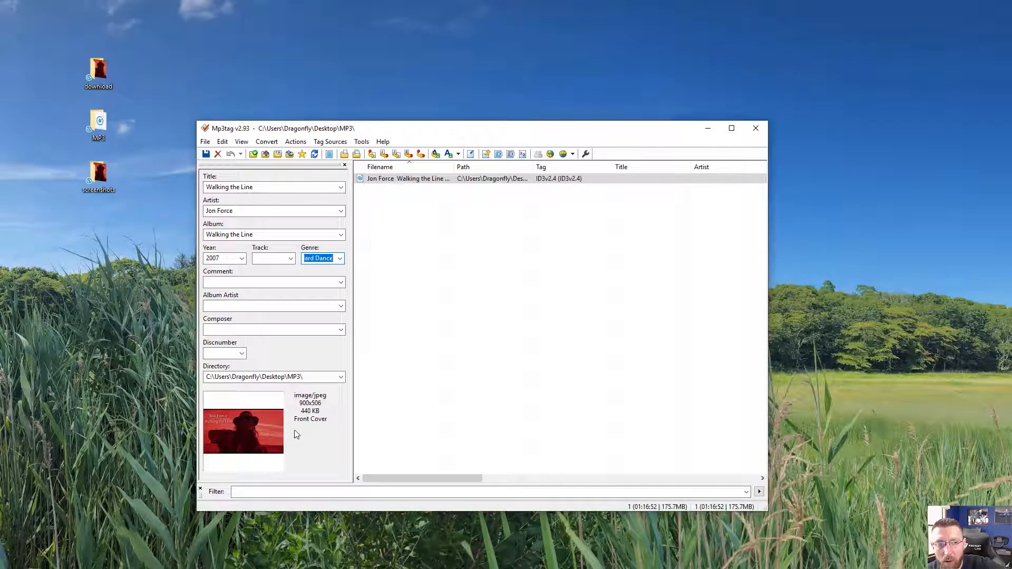
{"action": "left_click", "coordinate": [206, 154]}
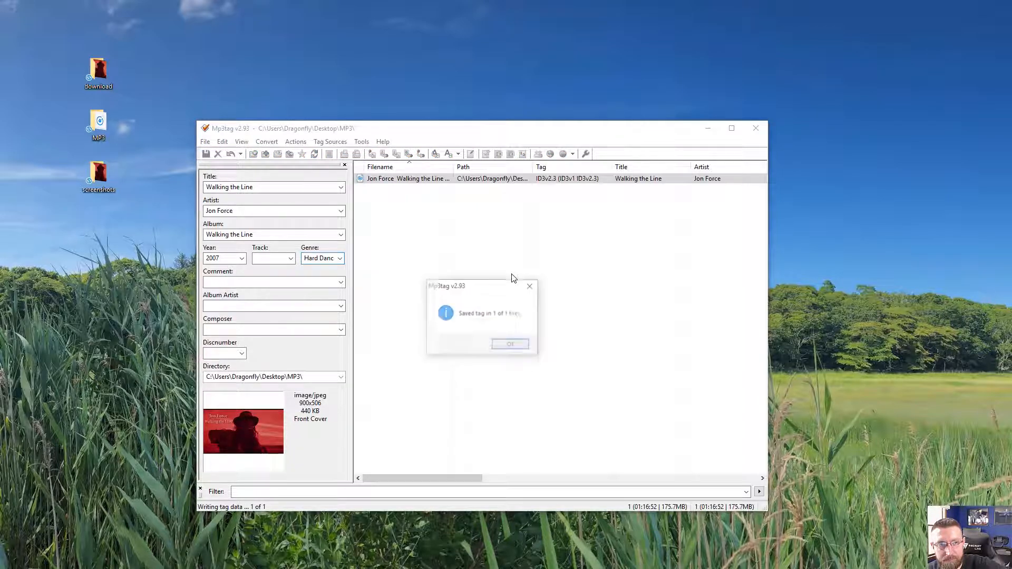
{"action": "left_click", "coordinate": [516, 348]}
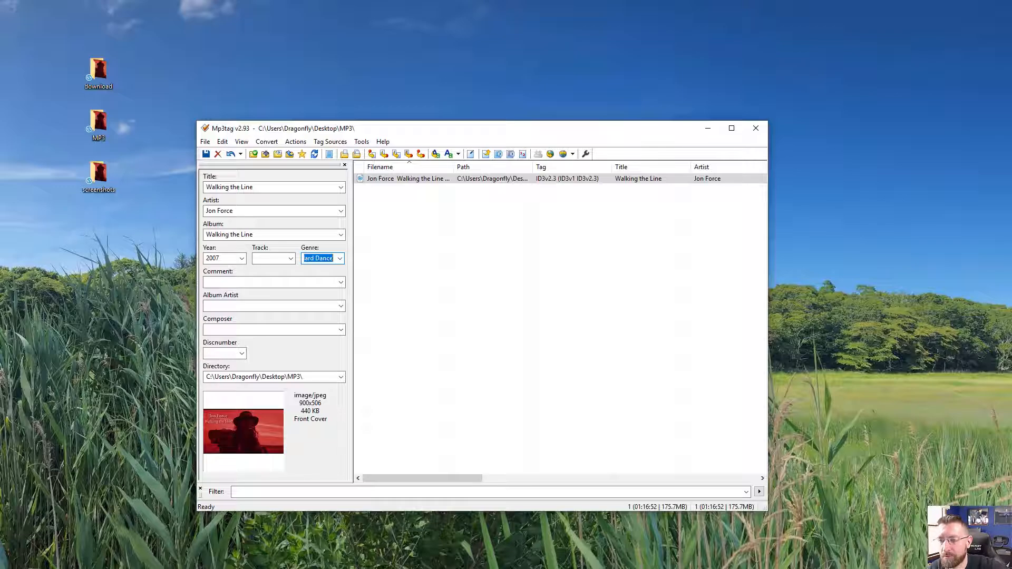
- Switch to iTunes and open the Add File to Library dialog at the pasted Desktop MP3 folder path
{"action": "key", "text": "alt+Tab"}
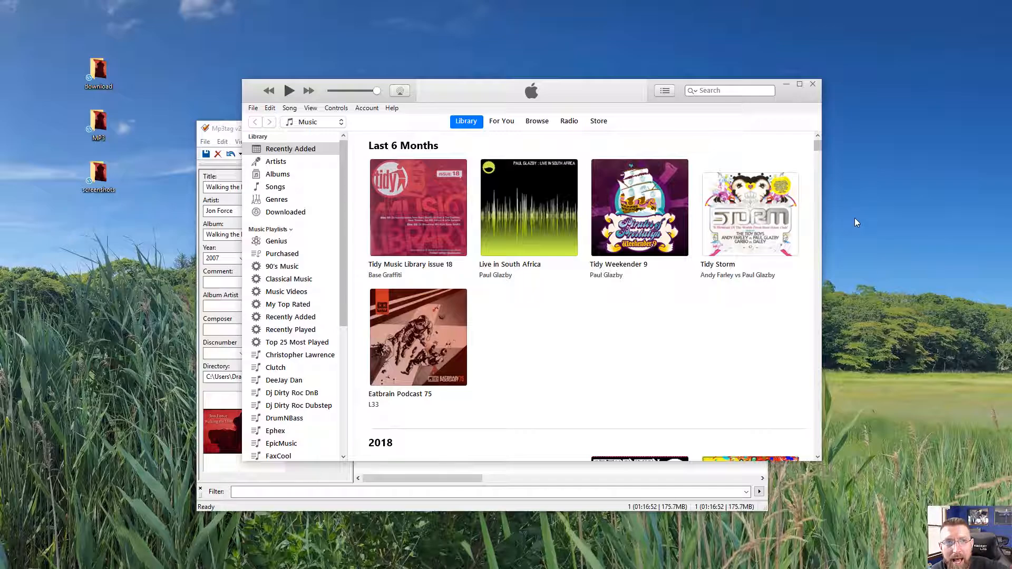
{"action": "left_click", "coordinate": [826, 240]}
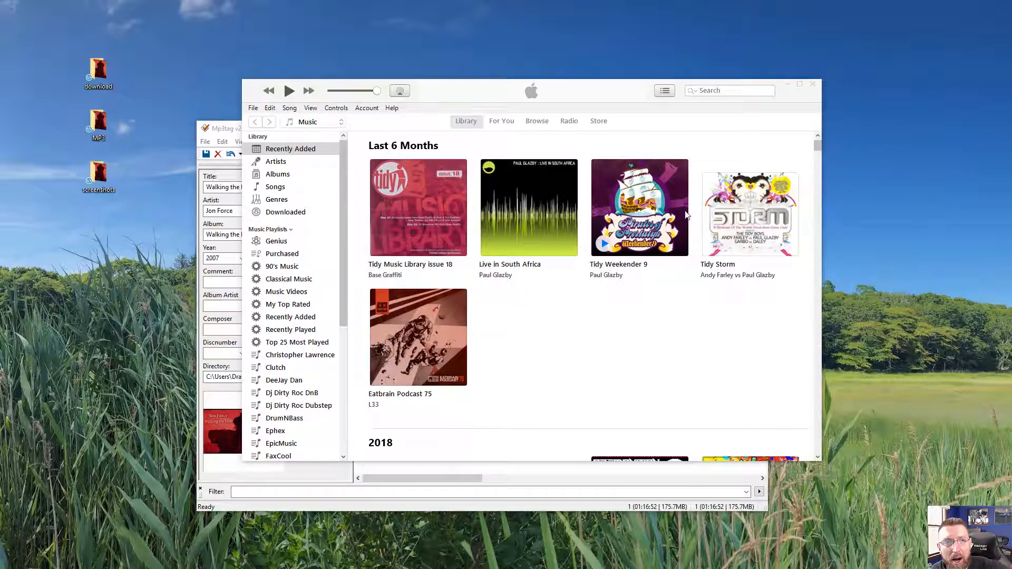
{"action": "left_click", "coordinate": [255, 108]}
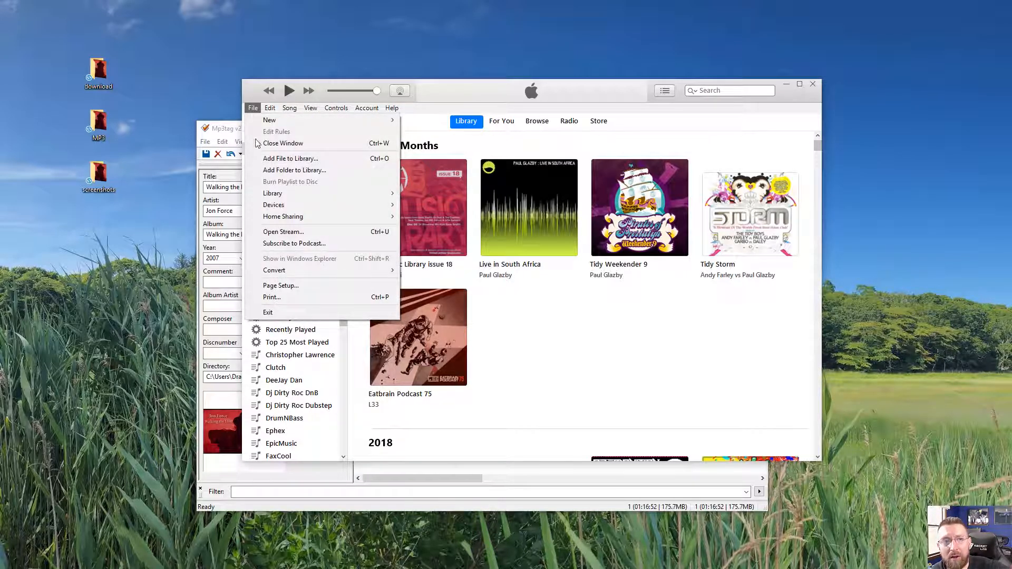
{"action": "left_click", "coordinate": [268, 158]}
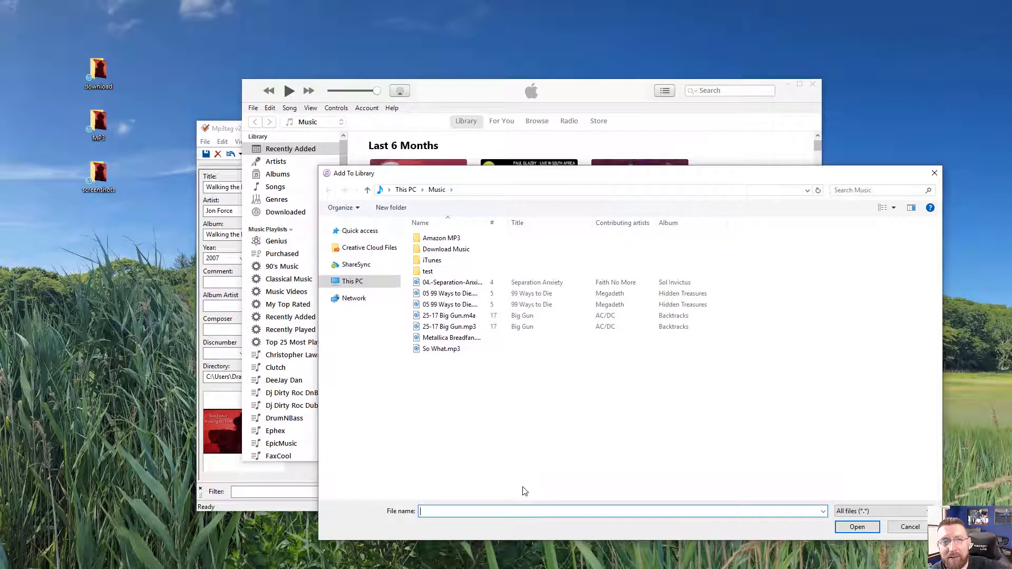
{"action": "right_click", "coordinate": [436, 512]}
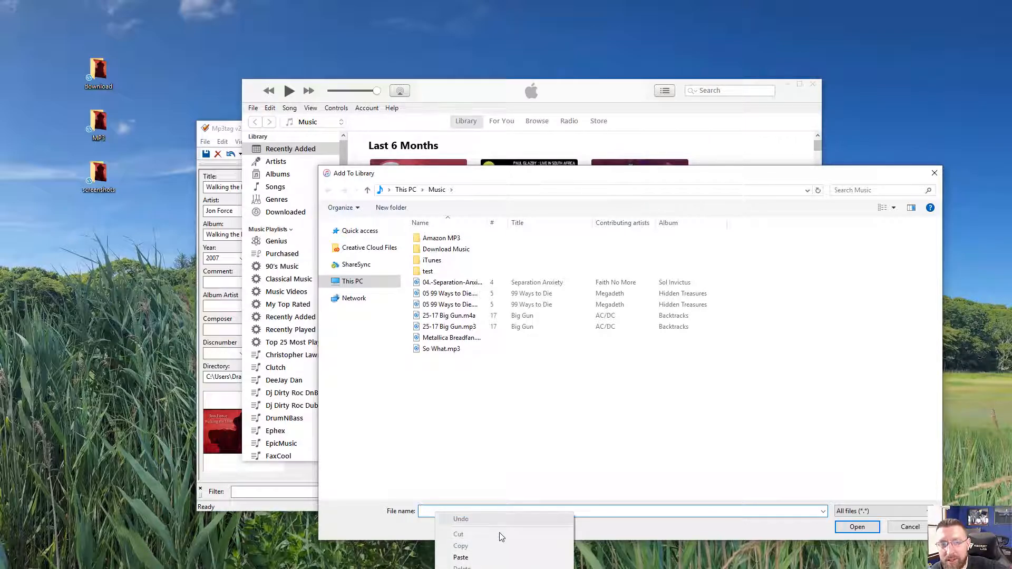
{"action": "left_click", "coordinate": [499, 554]}
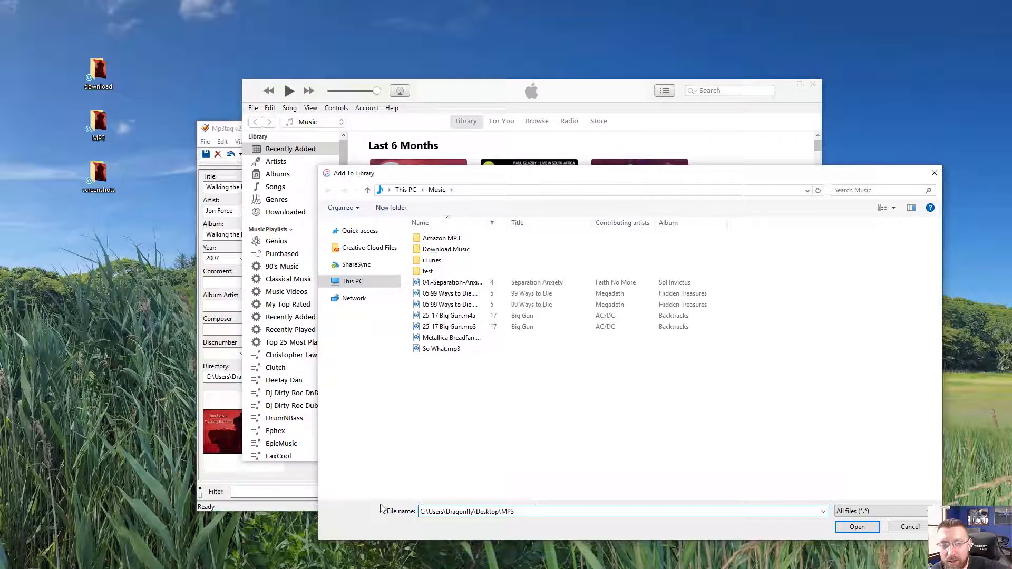
{"action": "left_click", "coordinate": [857, 526]}
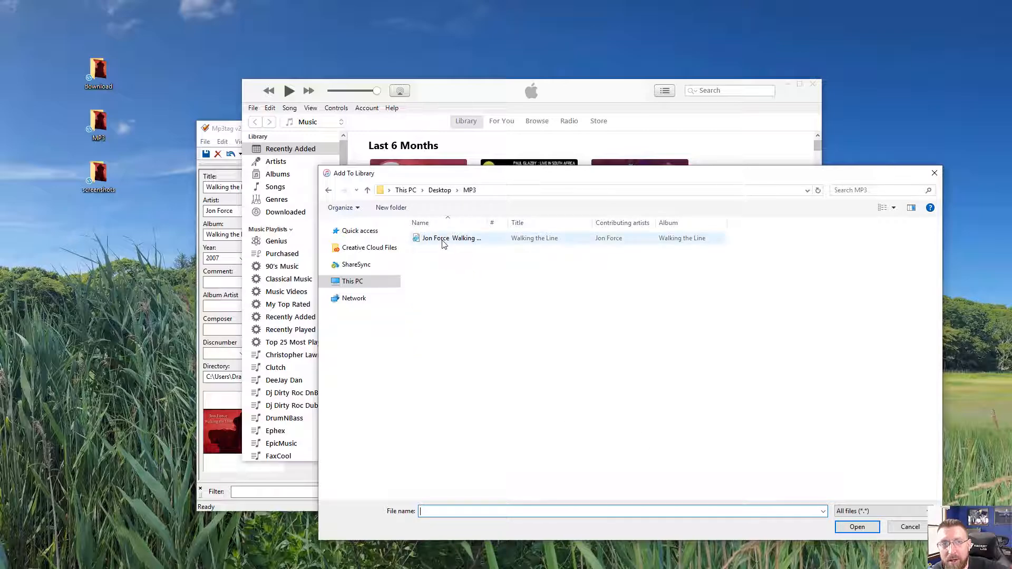
- Widen the Name column to view the tagged MP3 file, then cancel the dialog and close iTunes
{"action": "left_click_drag", "start_coordinate": [485, 221], "coordinate": [636, 223]}
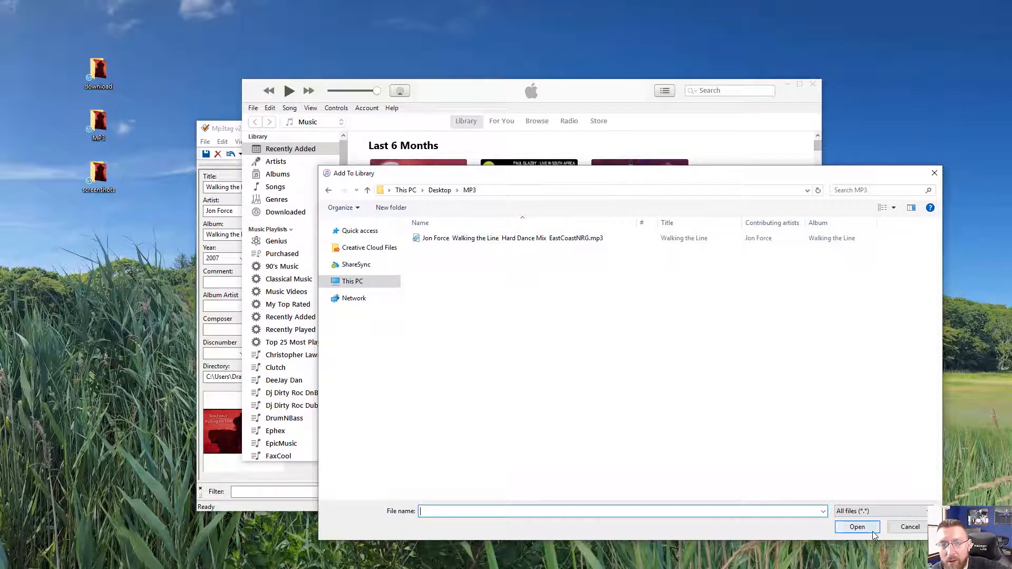
{"action": "left_click", "coordinate": [910, 528]}
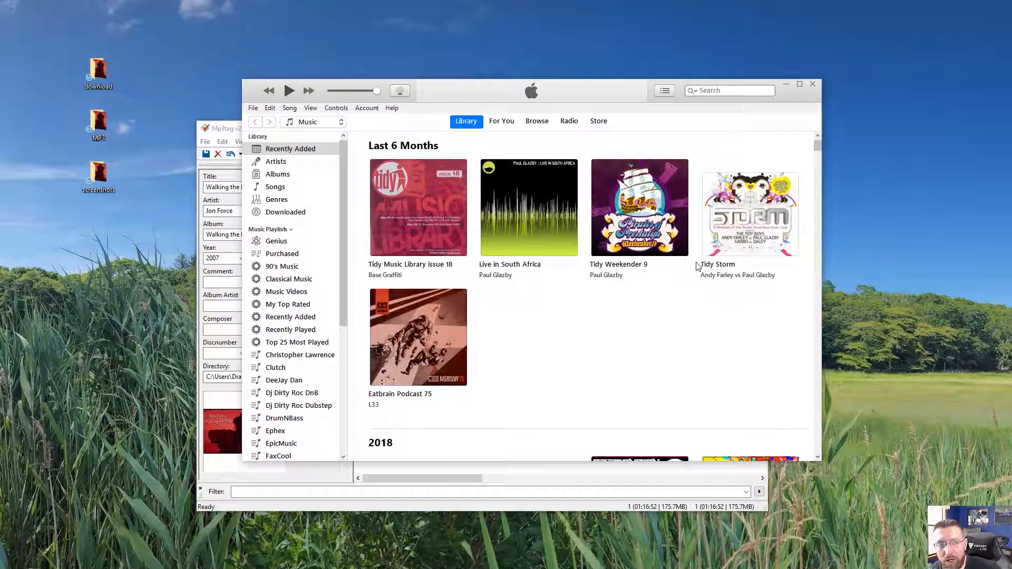
{"action": "left_click", "coordinate": [814, 84]}
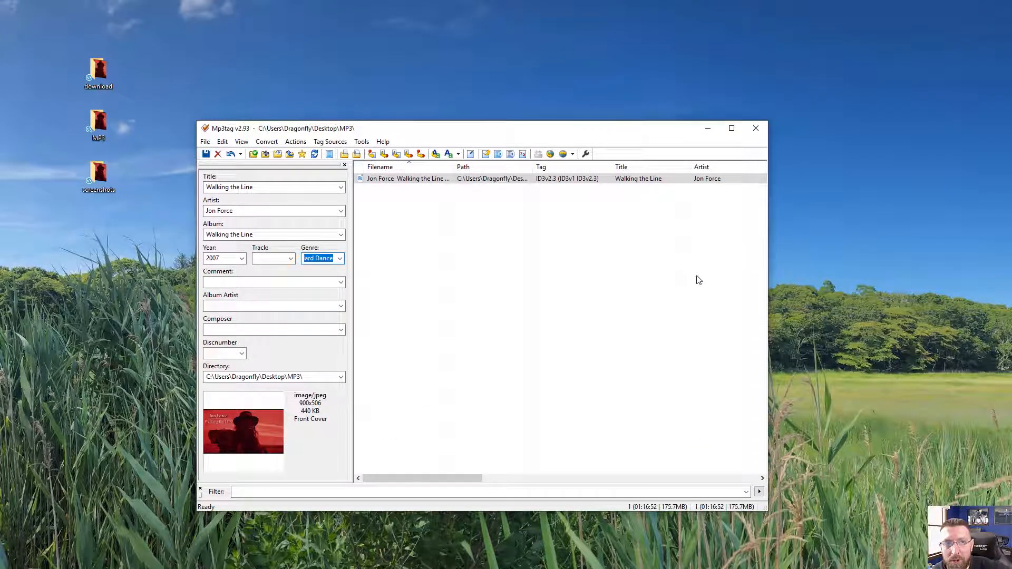